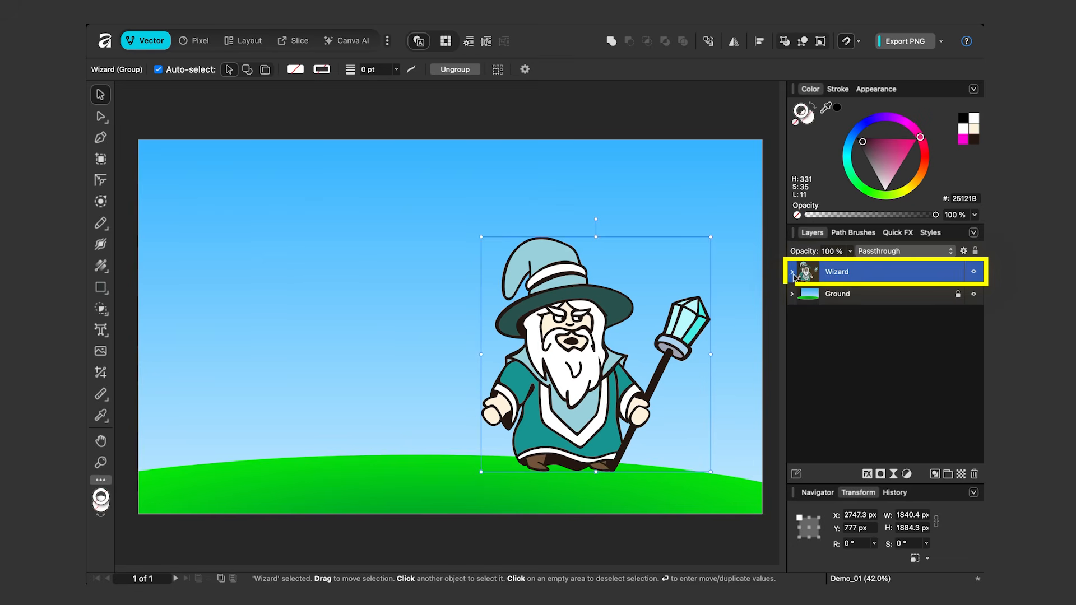
Examine the Wizard group's layers by briefly hiding and reshowing Linework, Hat, Cloak 2, Skin and Hair.
left_click(793, 274)
left_click(852, 297)
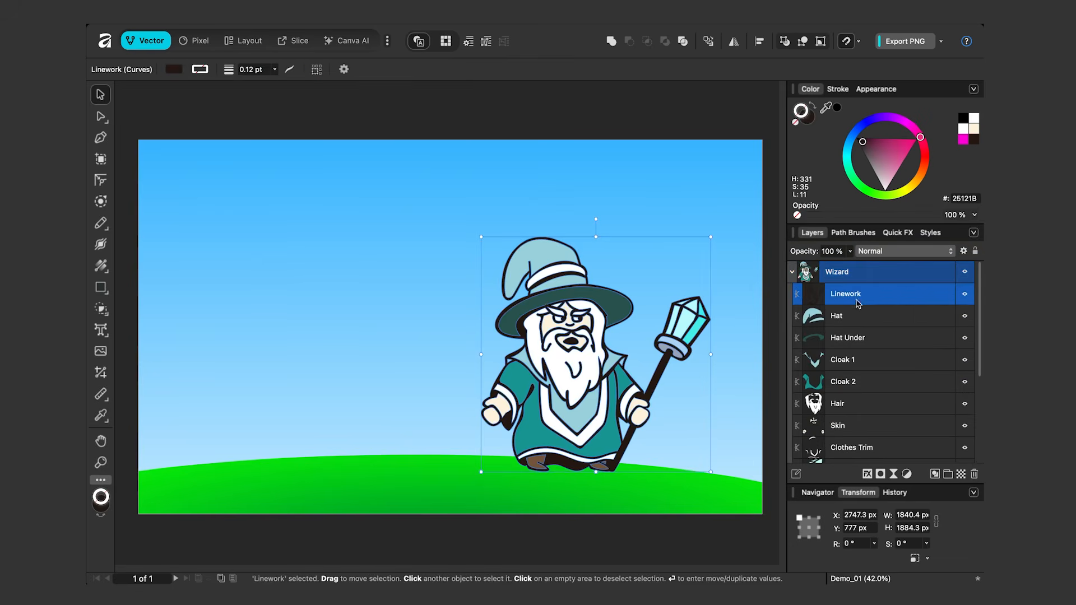
left_click(965, 295)
left_click(966, 295)
left_click(874, 320)
left_click(965, 316)
left_click(966, 317)
left_click(856, 387)
left_click(965, 382)
left_click(966, 382)
left_click(857, 427)
left_click(966, 426)
left_click(966, 426)
left_click(966, 404)
left_click(965, 403)
Duplicate the Wizard group to the left of the original and fill the copy's Hair with magenta (FF01D6).
left_click(575, 310)
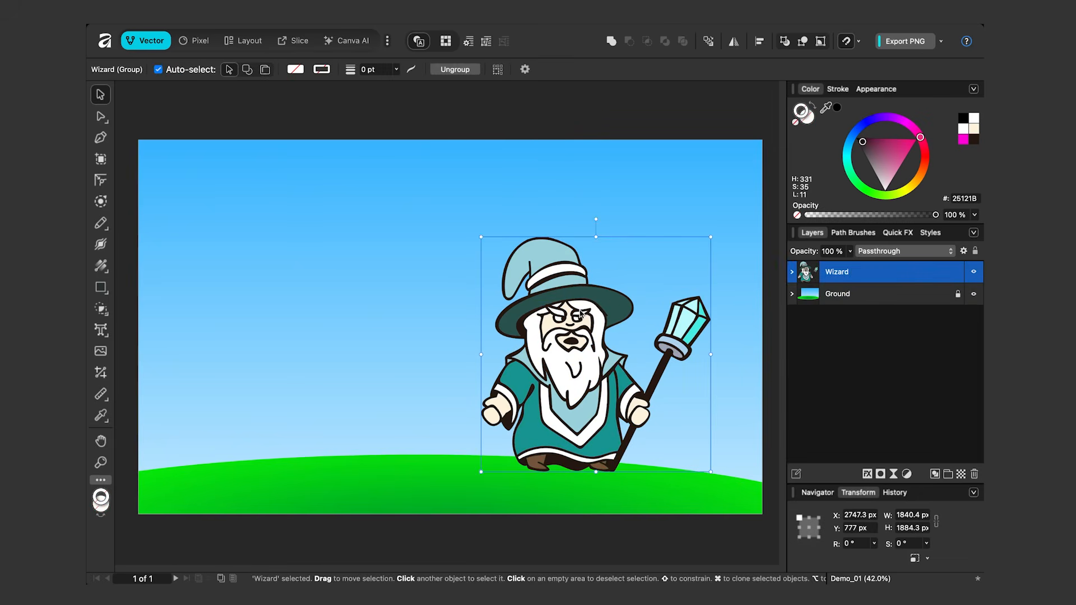
left_click_drag(583, 312, 322, 302)
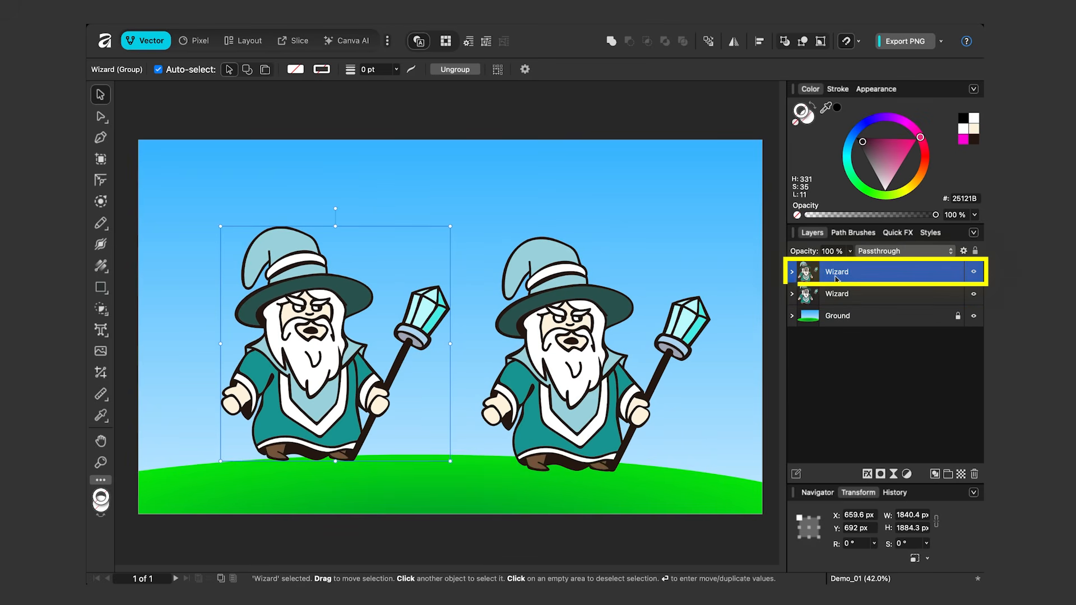
left_click(792, 272)
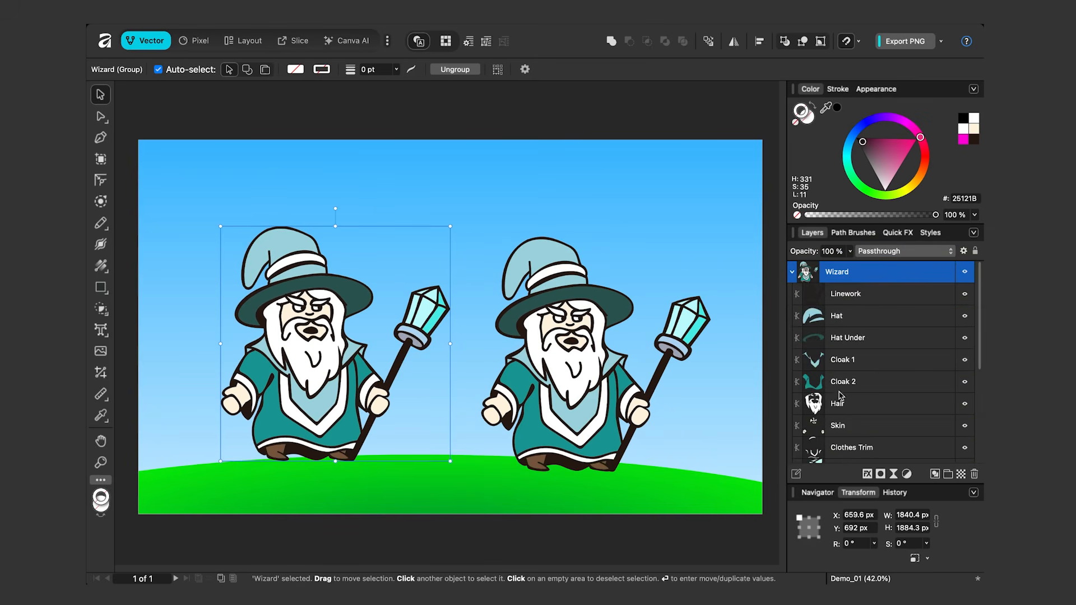
left_click(818, 408)
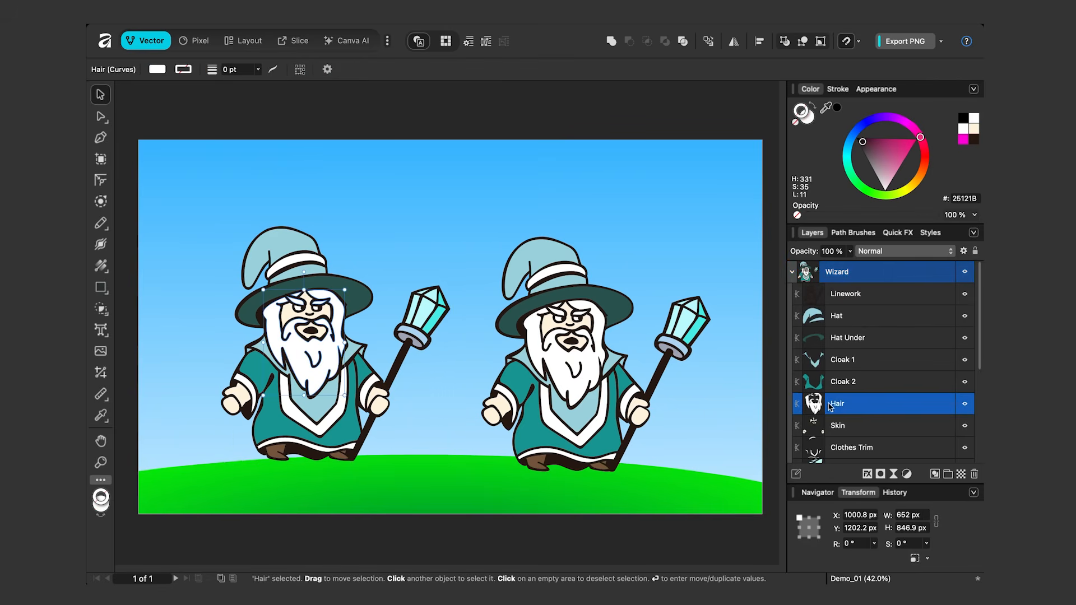
left_click(963, 139)
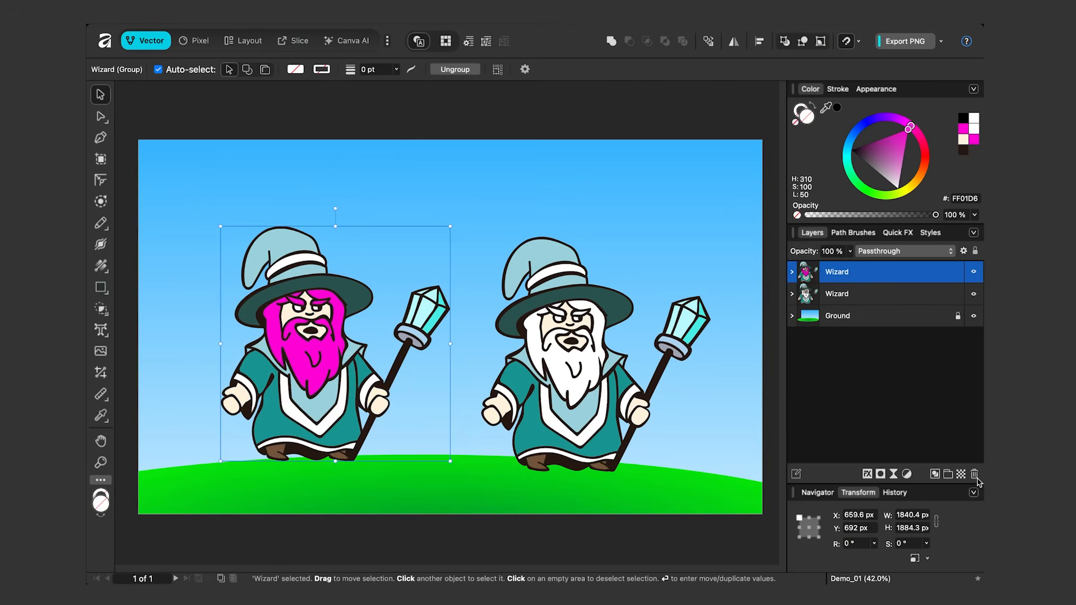
Delete the duplicated Wizard group with the magenta hair.
left_click(976, 477)
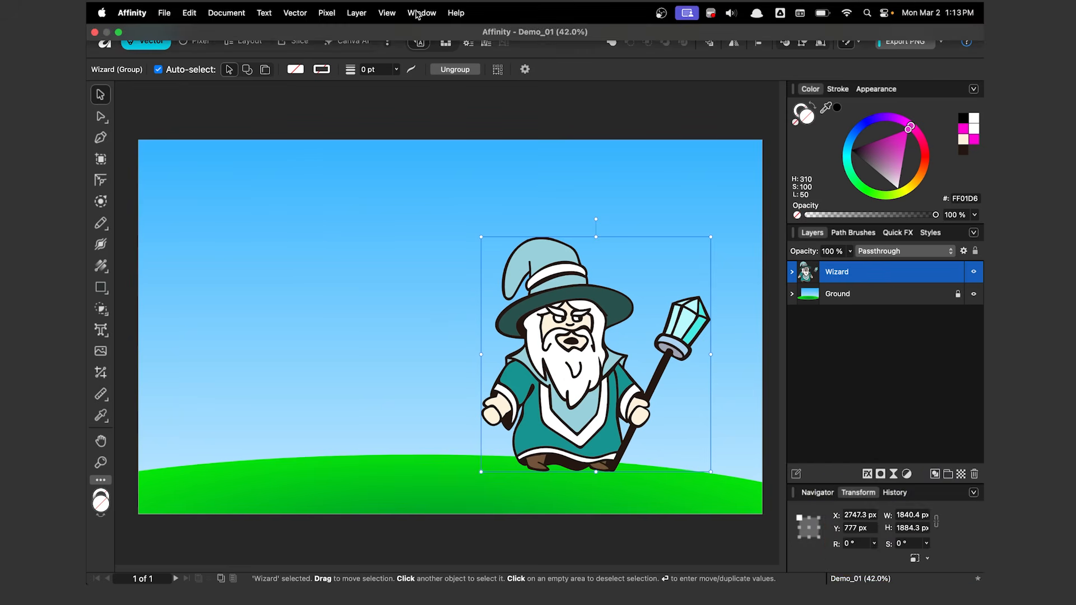
Show the Symbols panel and create a symbol from the selected Wizard group.
left_click(420, 12)
mouse_move(456, 330)
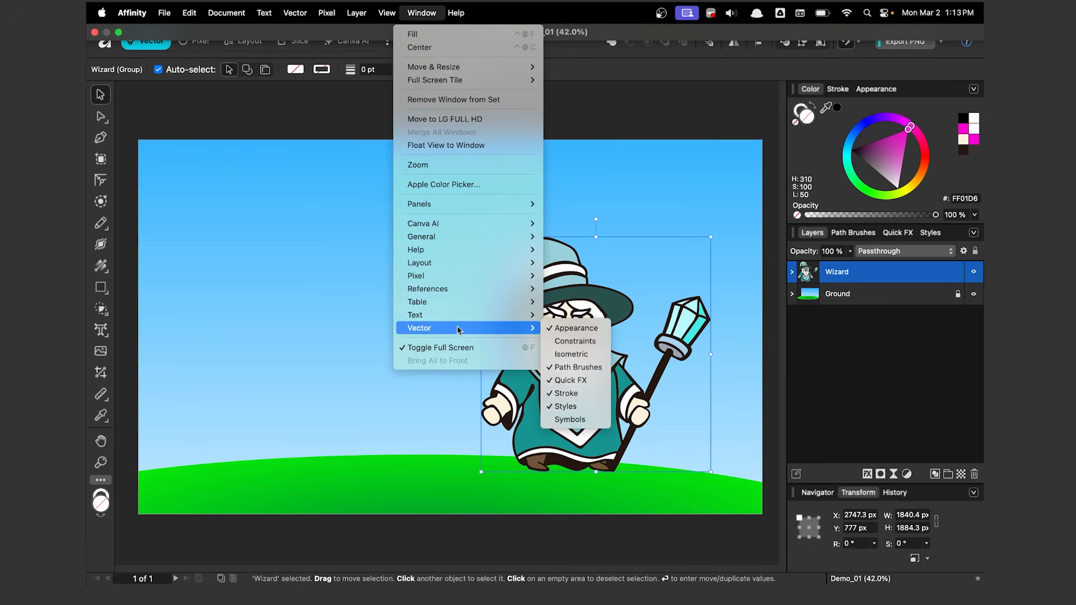
left_click(569, 420)
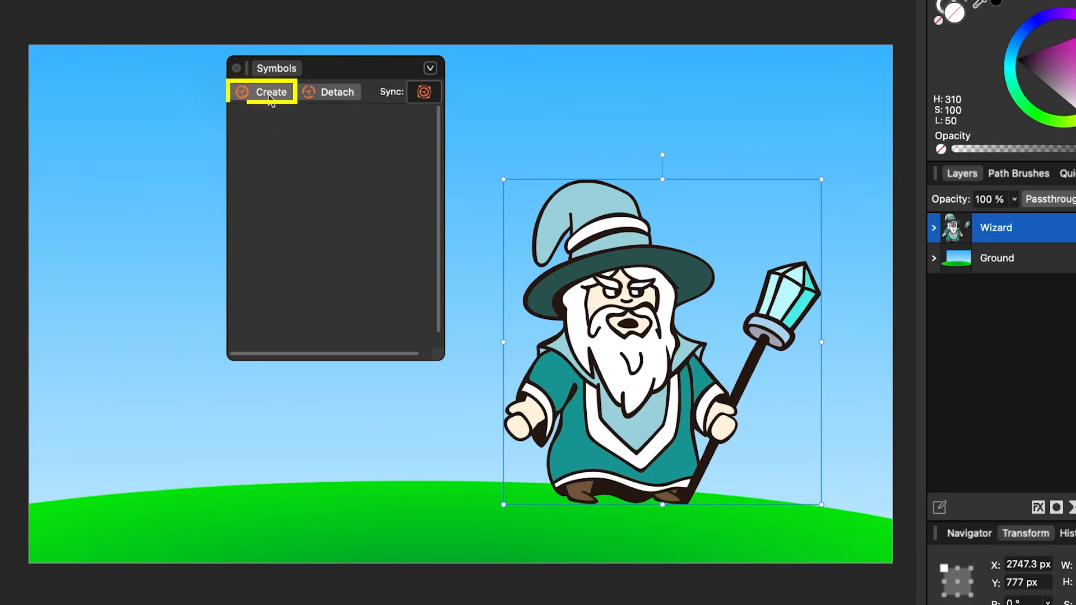
left_click(269, 97)
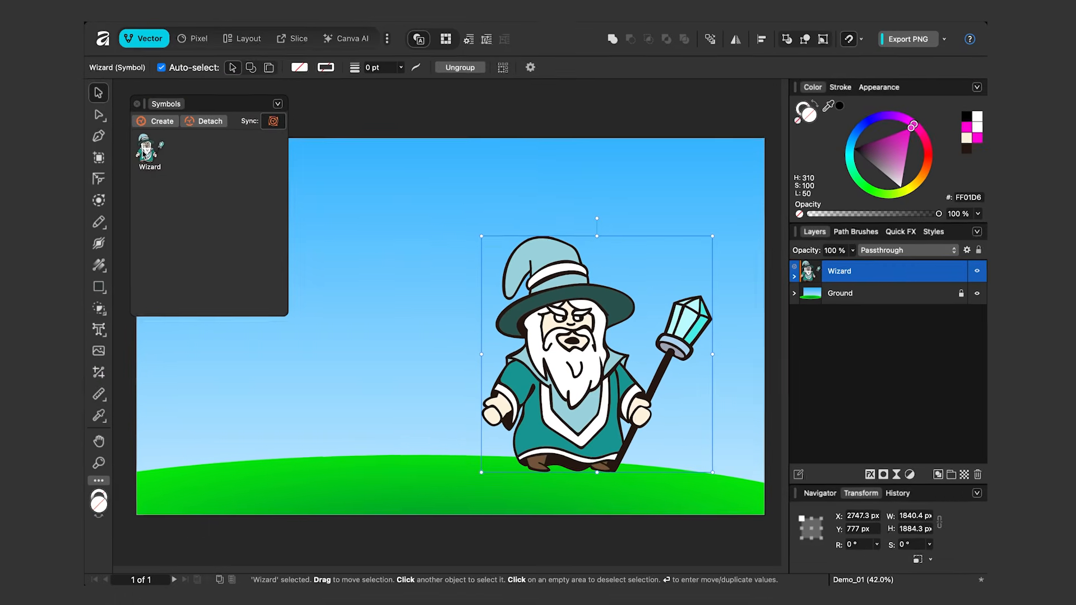
Place a second instance of the Wizard symbol to the left of the original wizard.
left_click_drag(243, 134, 306, 163)
left_click_drag(195, 174, 368, 354)
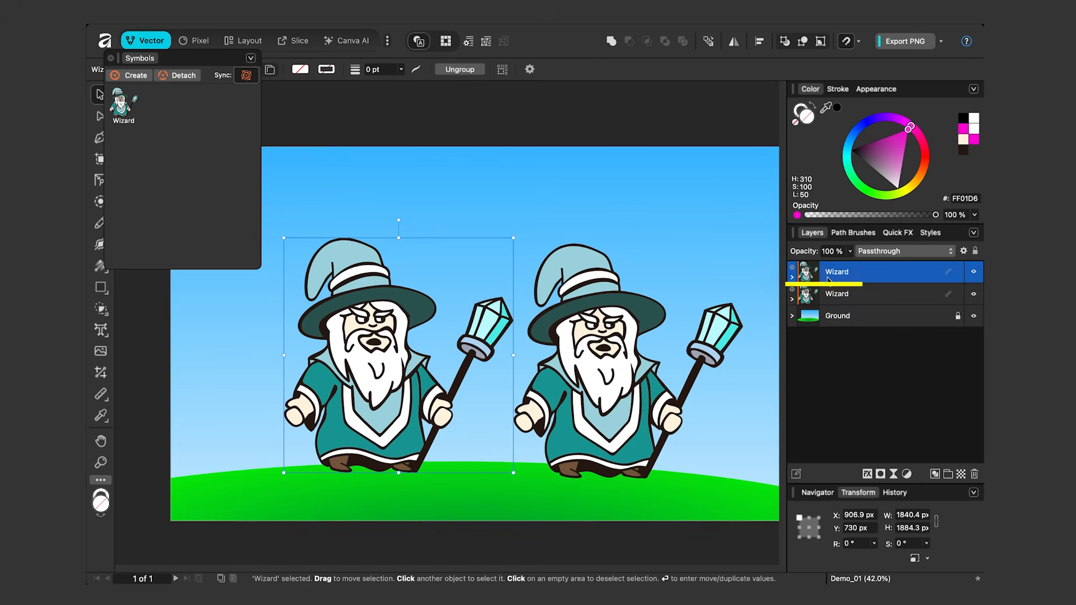
Fill the Hair layer of the left Wizard symbol with yellow (FFDA00).
left_click(793, 277)
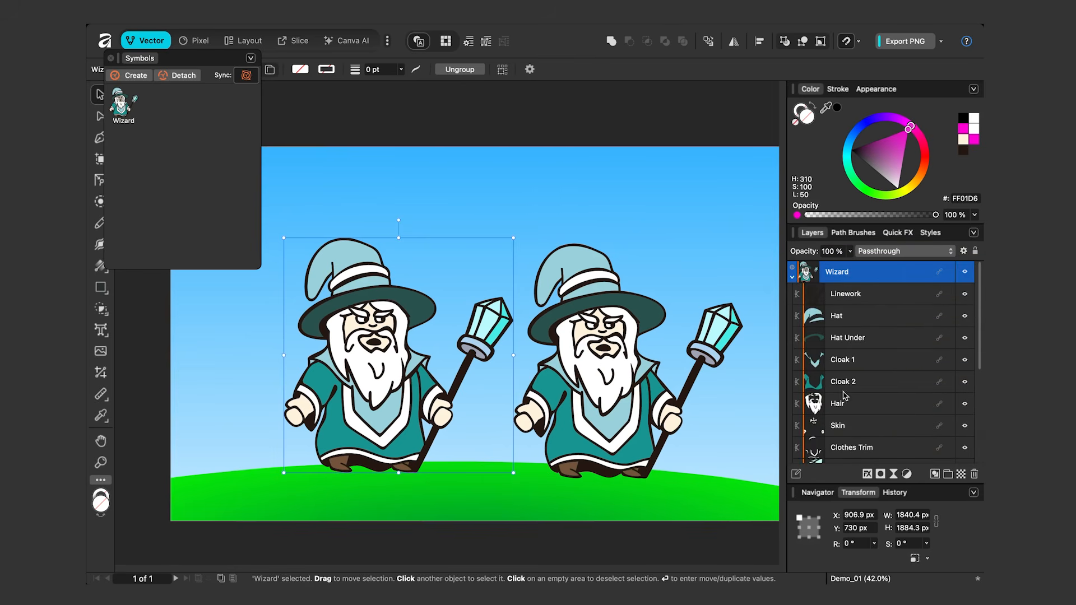
left_click(833, 407)
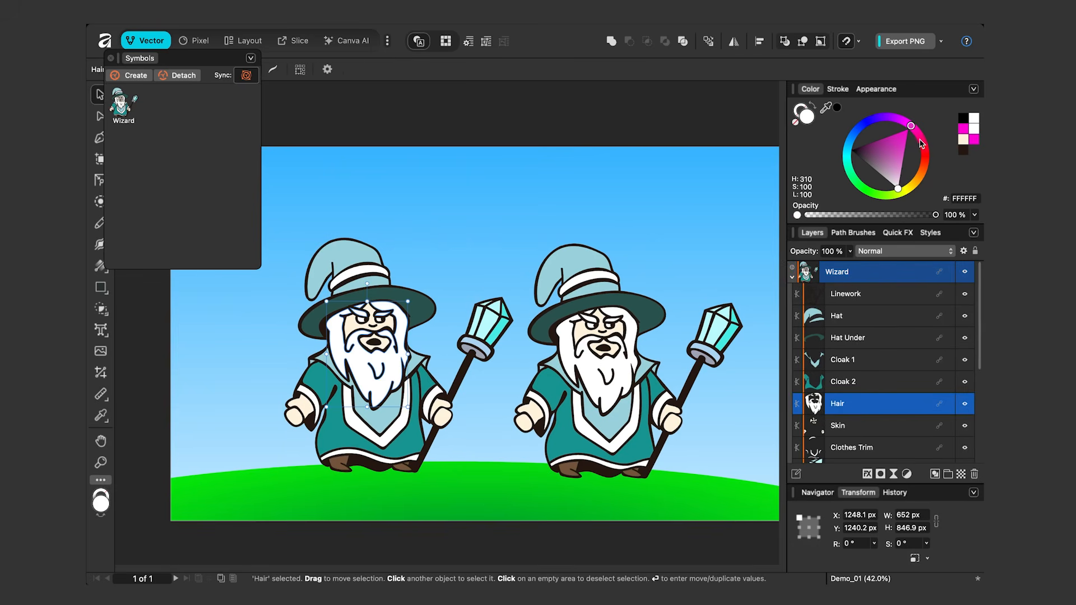
left_click_drag(925, 158, 919, 197)
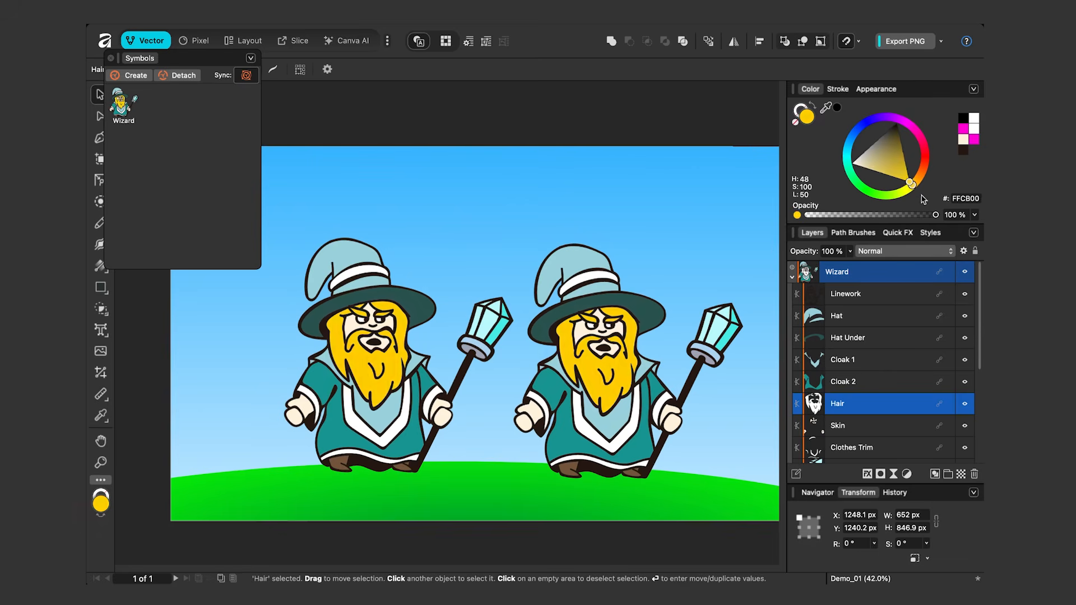
left_click_drag(919, 197, 919, 198)
left_click(792, 277)
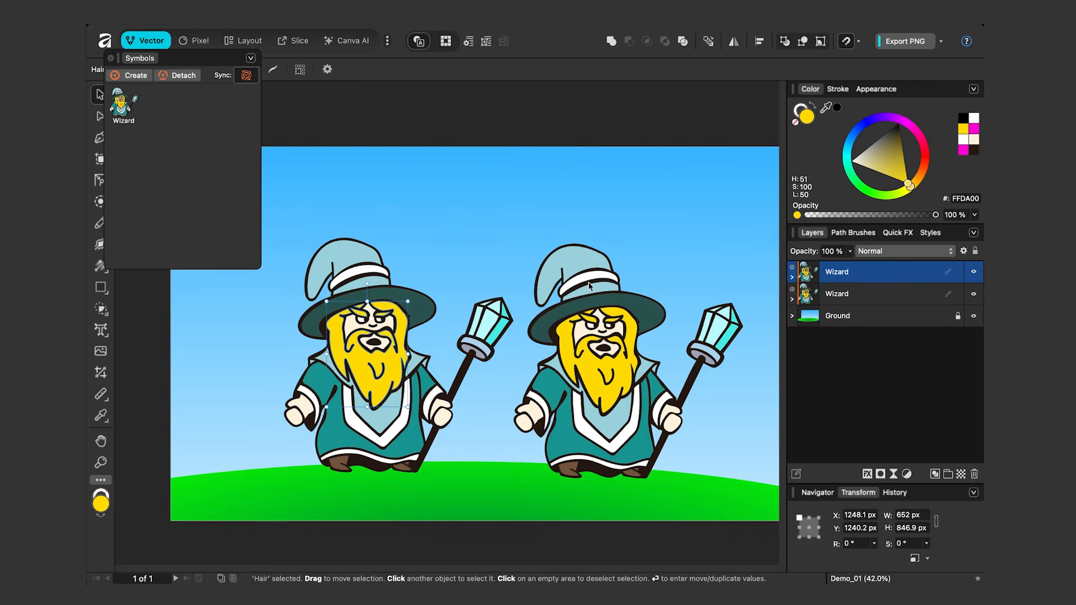
Recolour the Cloak 2 layer of the right Wizard symbol to a purplish magenta.
left_click(589, 297)
left_click(792, 299)
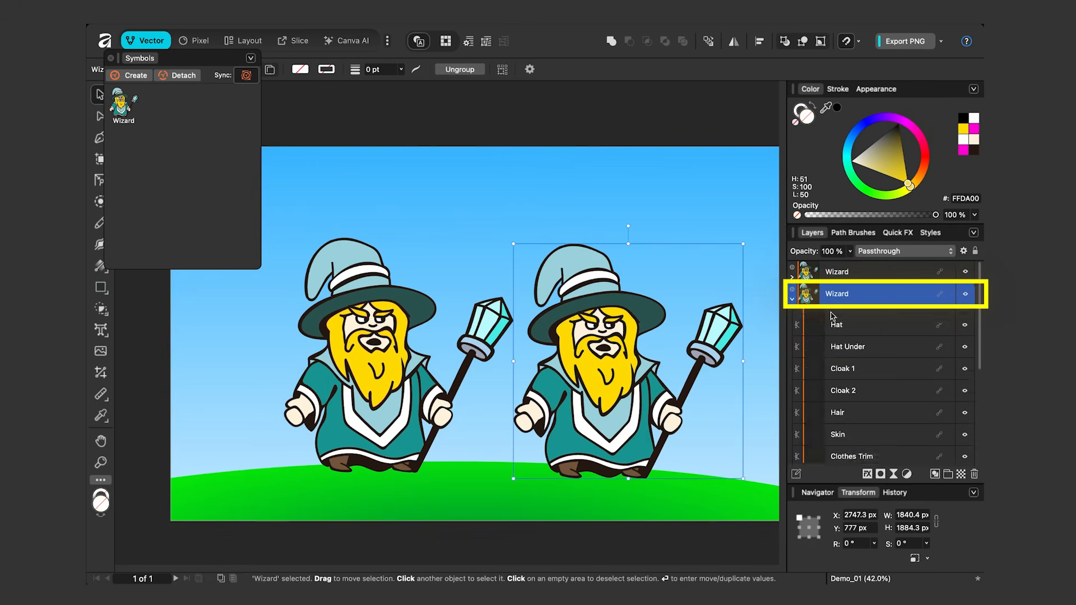
left_click(863, 405)
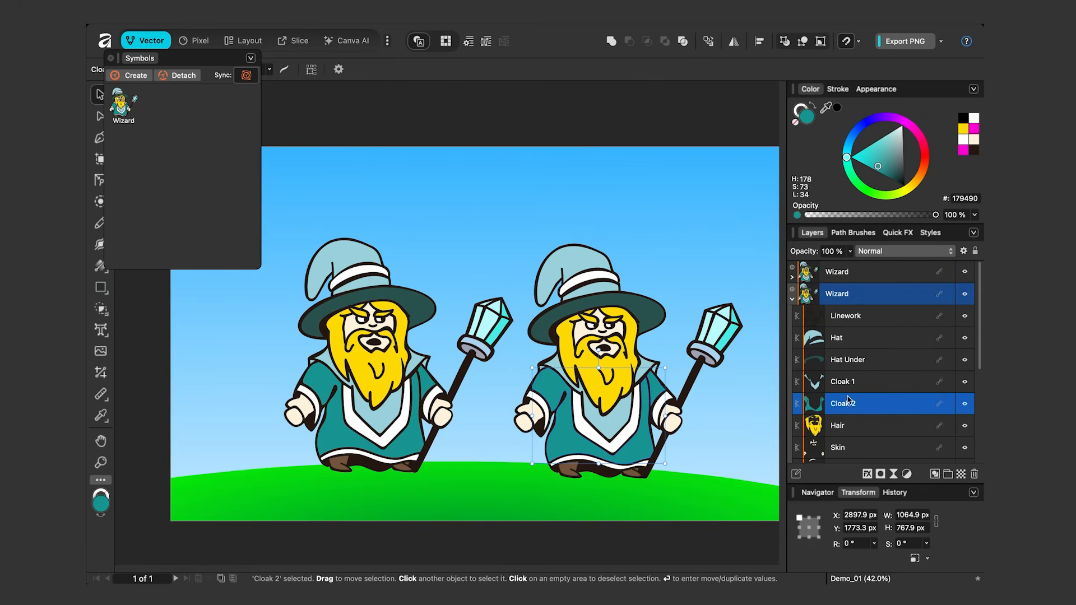
left_click_drag(904, 124, 901, 162)
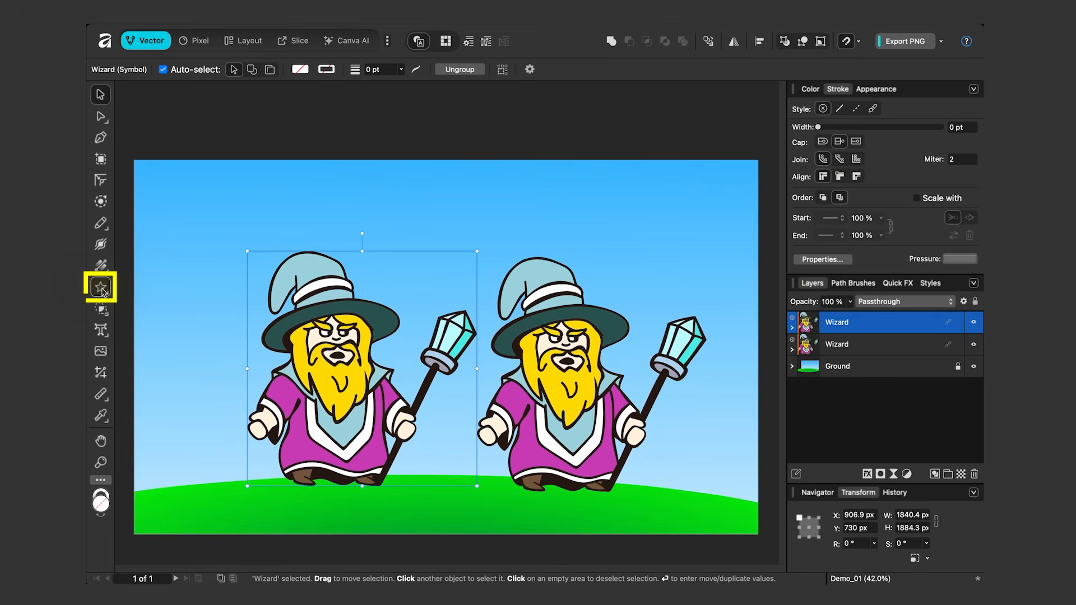
Draw a five-pointed star about 533 by 416 px in the sky above the right wizard.
left_click(101, 289)
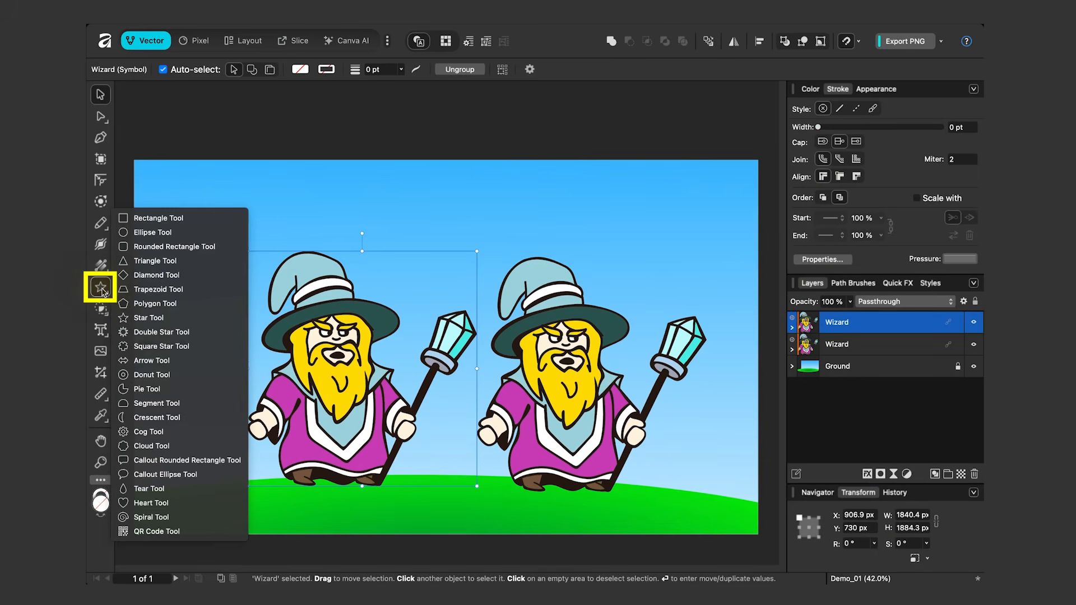
left_click(148, 317)
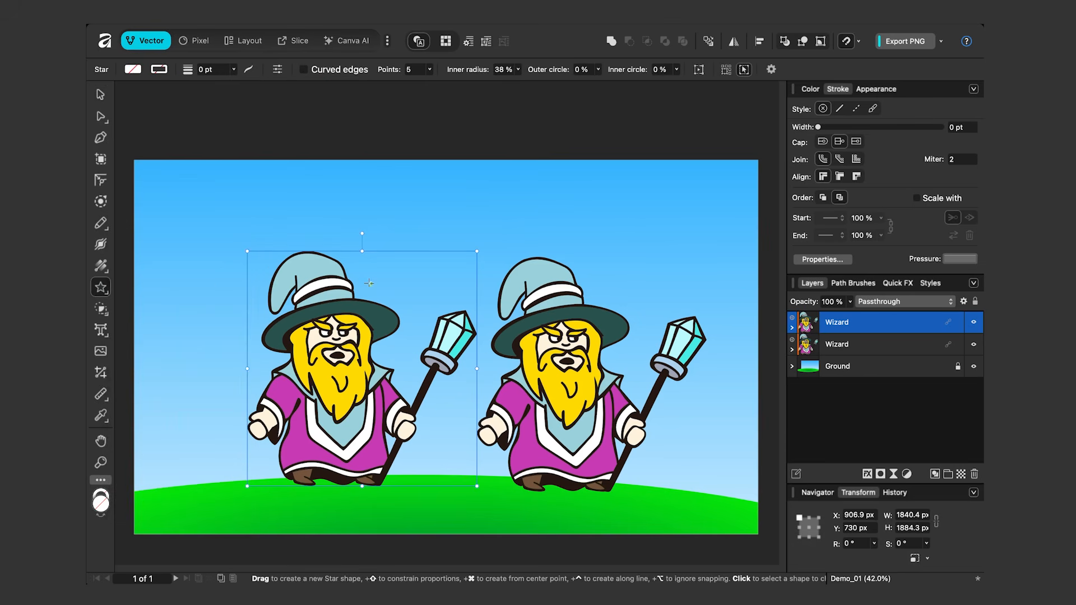
left_click(503, 192)
left_click_drag(497, 189, 562, 242)
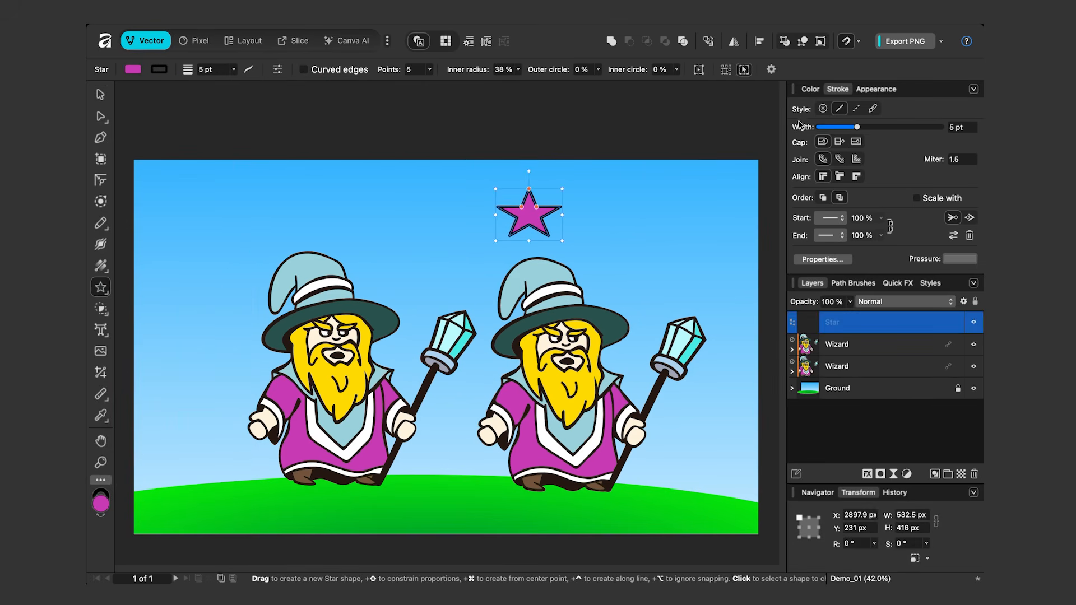
Fill the star with golden yellow (FFC800) and resize it to about 401 by 388 px.
left_click(810, 89)
left_click_drag(925, 165, 917, 193)
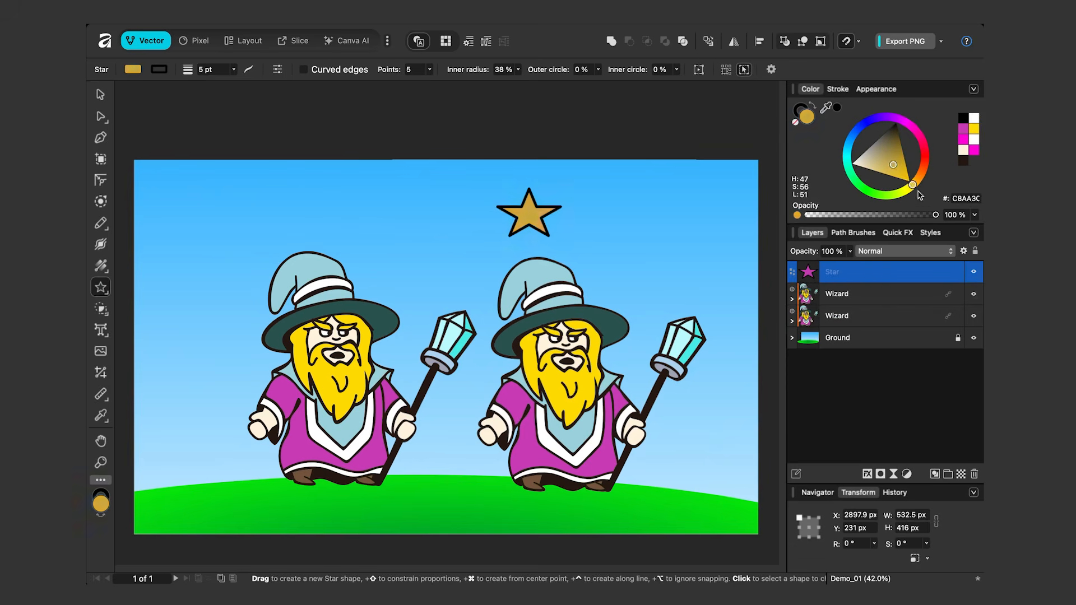
left_click(910, 181)
left_click_drag(563, 241, 544, 236)
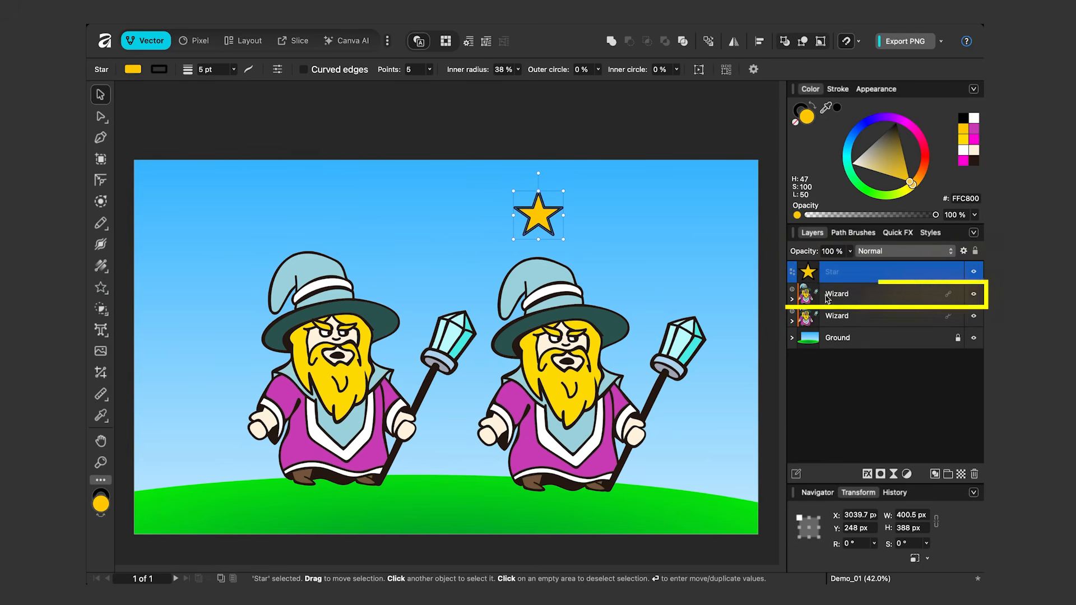
Nest the star inside the left Wizard symbol and place it, scaled down, on that wizard's hat.
left_click_drag(831, 272, 841, 297)
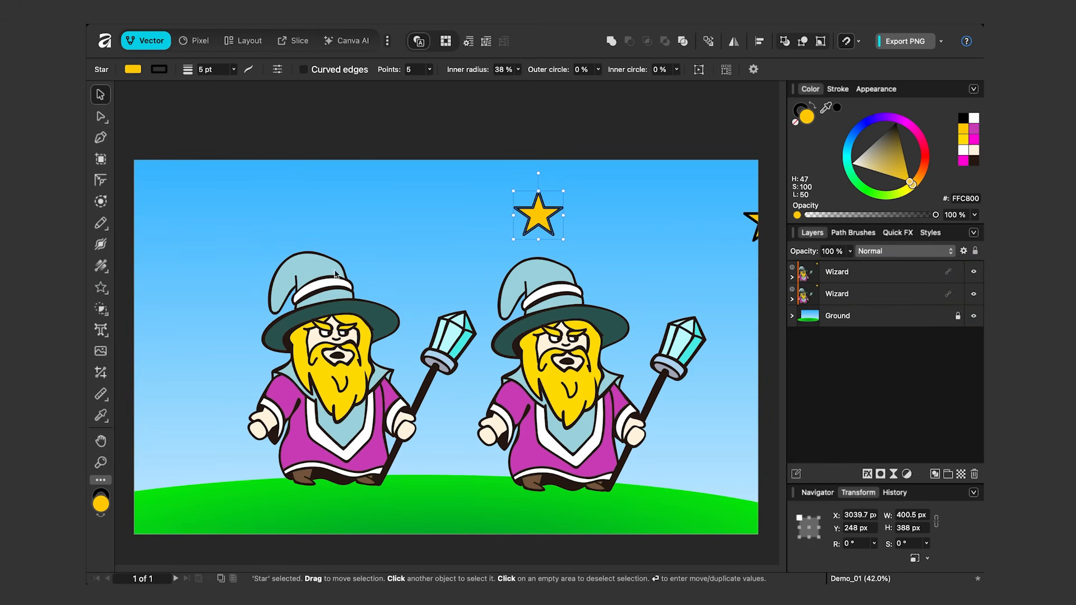
left_click_drag(542, 218, 318, 210)
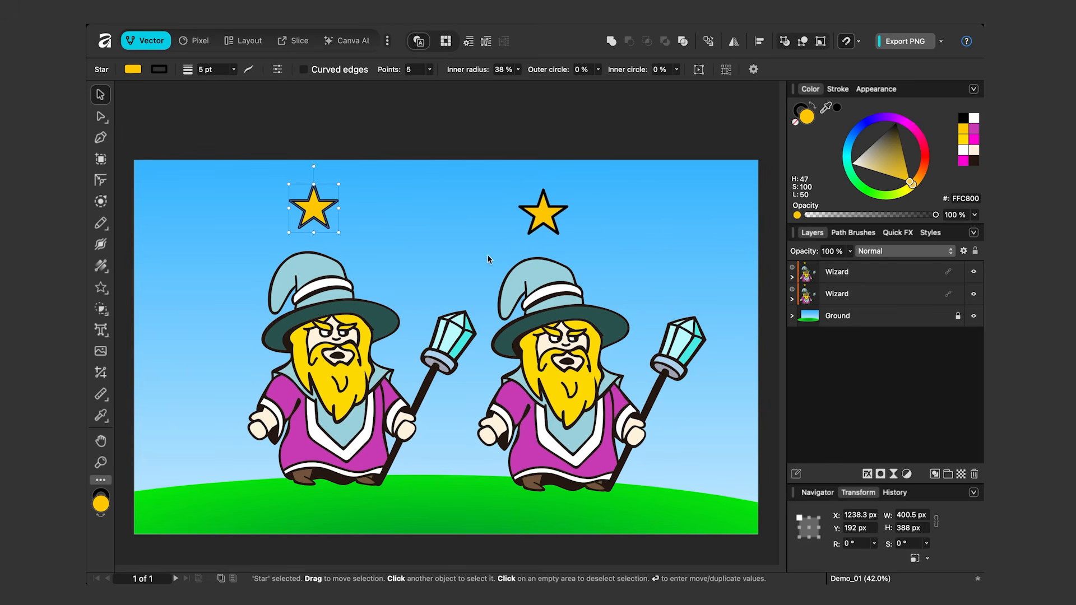
left_click_drag(315, 212, 316, 265)
left_click(316, 244)
left_click(319, 279)
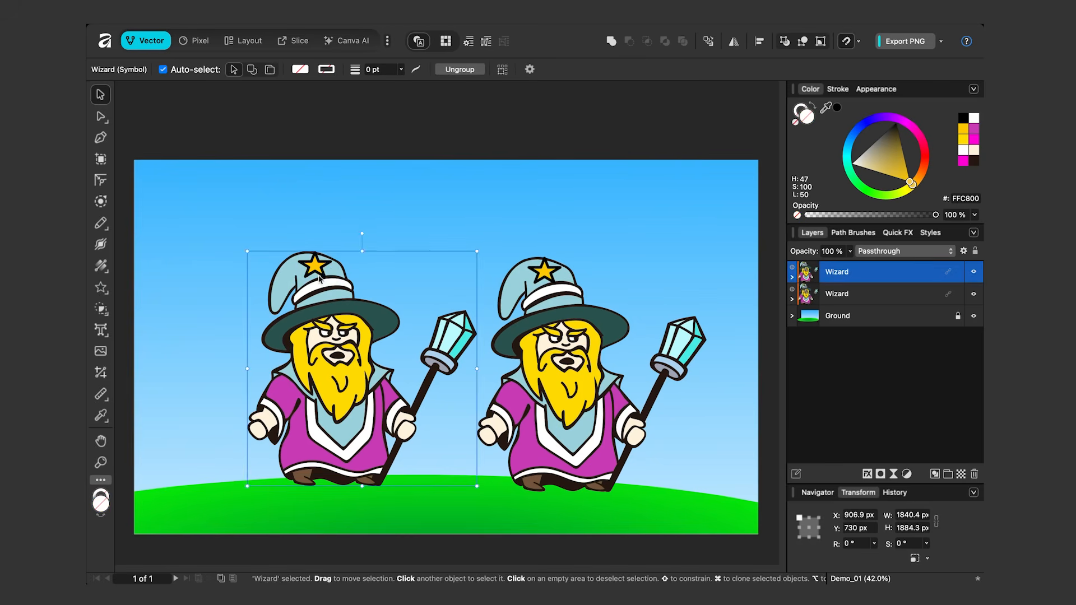
Shrink the hat star to about 198 by 201 px, rotate it about 24.7°, and fine-tune its position on the left wizard's hat.
scroll(319, 281, "up", 6)
double_click(317, 217)
left_click_drag(361, 188, 291, 210)
scroll(415, 243, "down", 6)
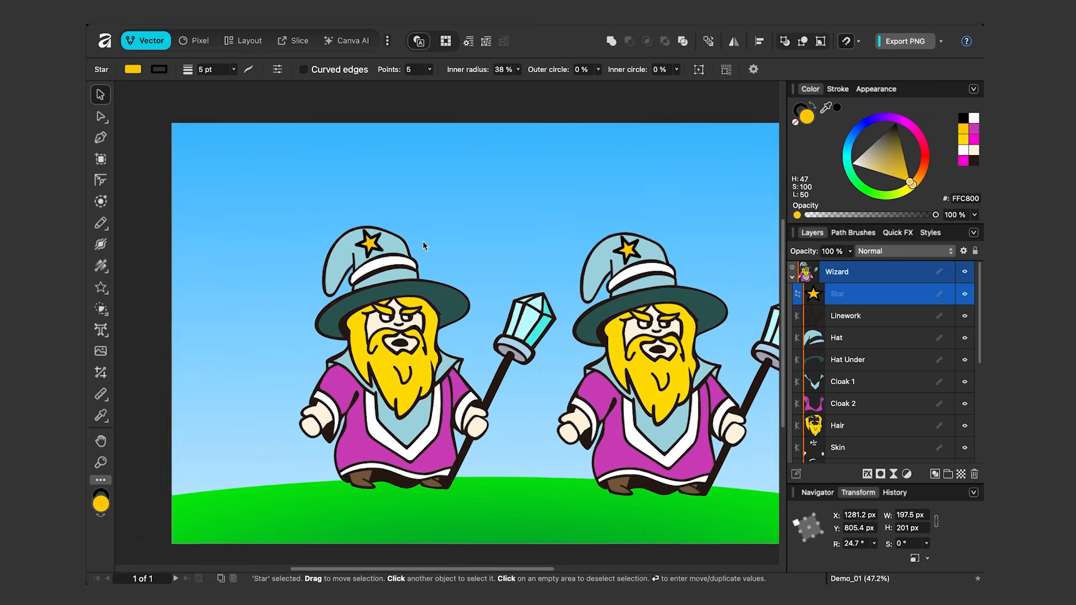
mouse_move(335, 239)
left_mouse_down()
mouse_move(372, 220)
mouse_move(332, 240)
left_mouse_up()
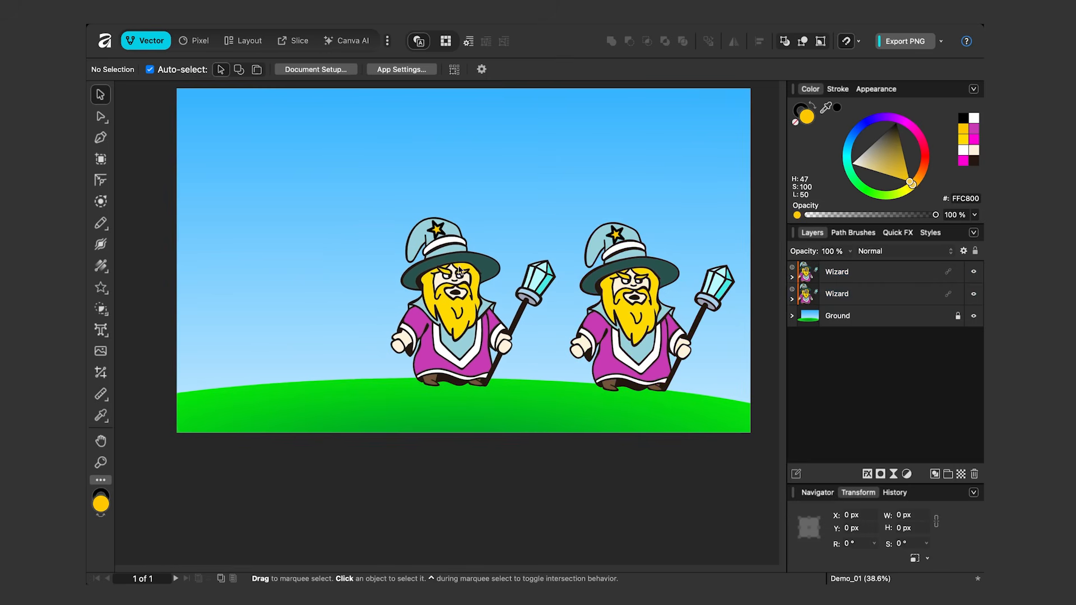
Duplicate the left Wizard symbol to its left as a third wizard.
left_click(460, 271)
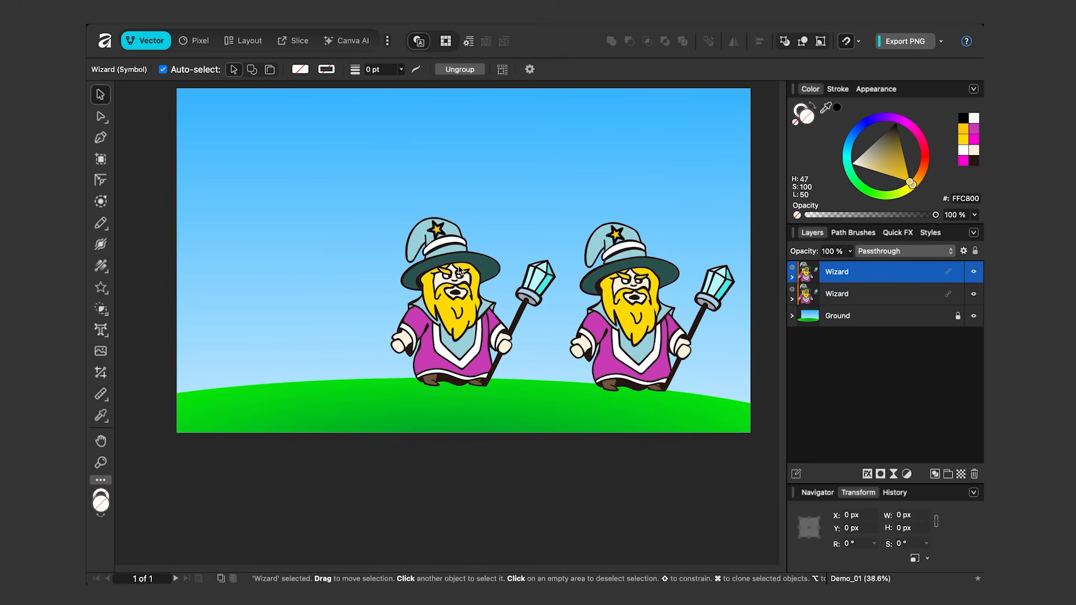
left_click_drag(468, 286, 287, 284)
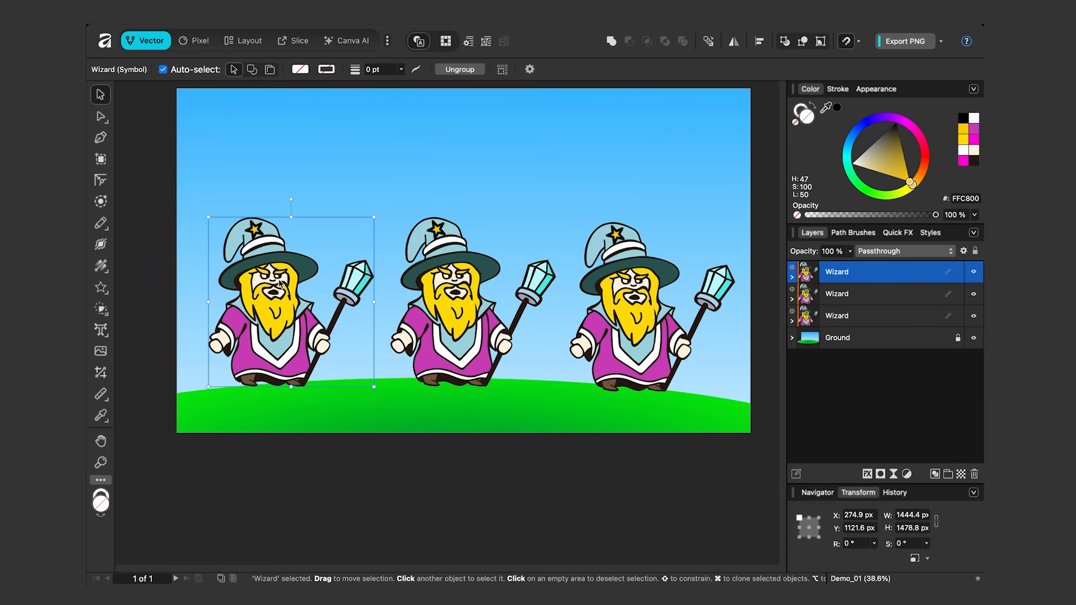
Try filling the leftmost wizard's Hair with lime green (87FF00), and undo the colour change.
left_click(794, 278)
left_click(838, 426)
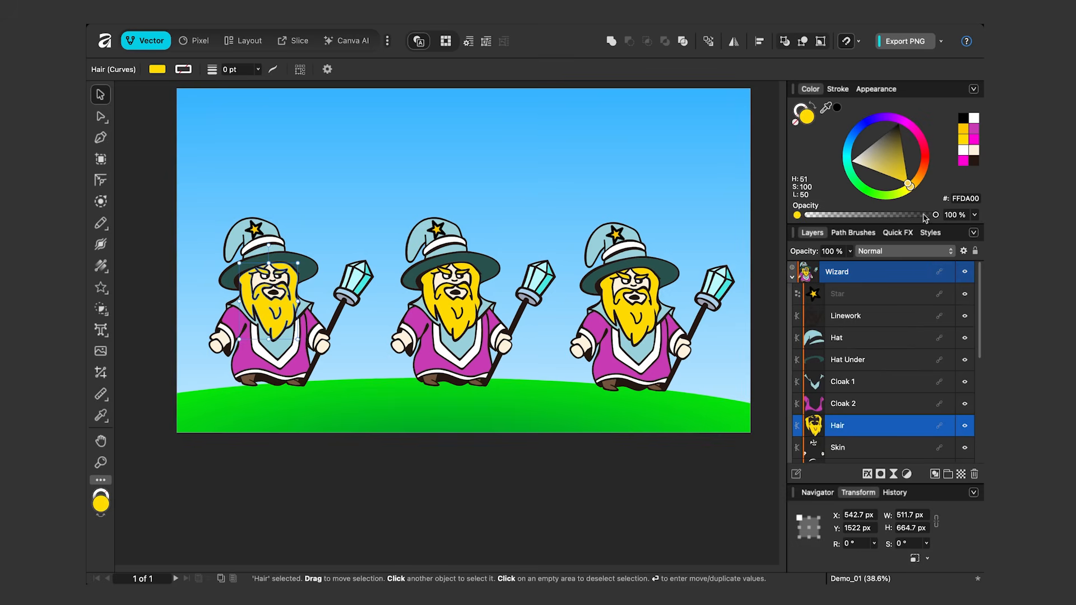
left_click_drag(914, 131, 887, 193)
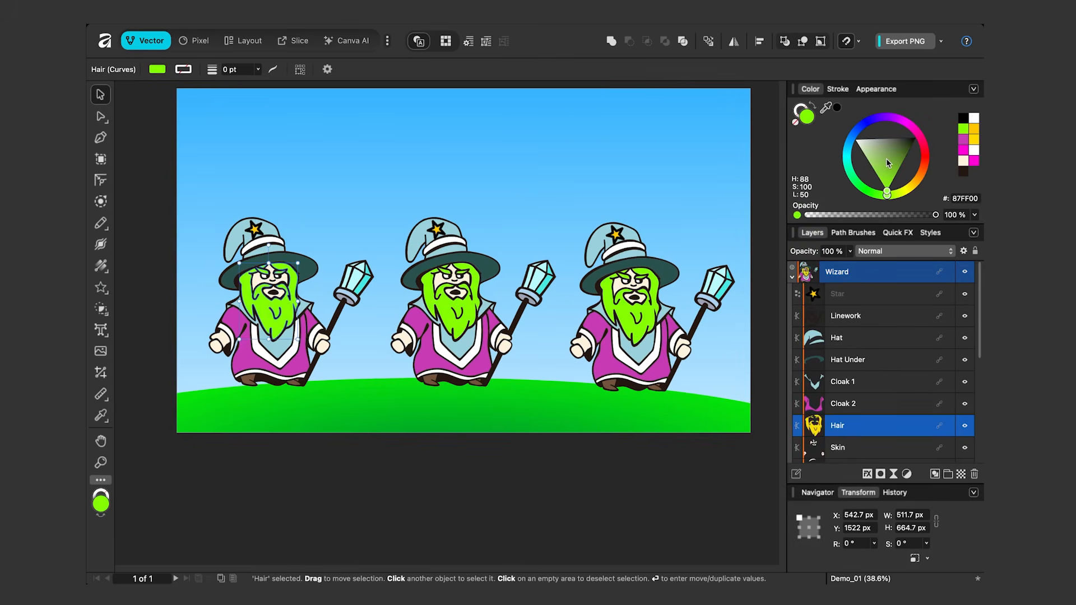
key("super+z")
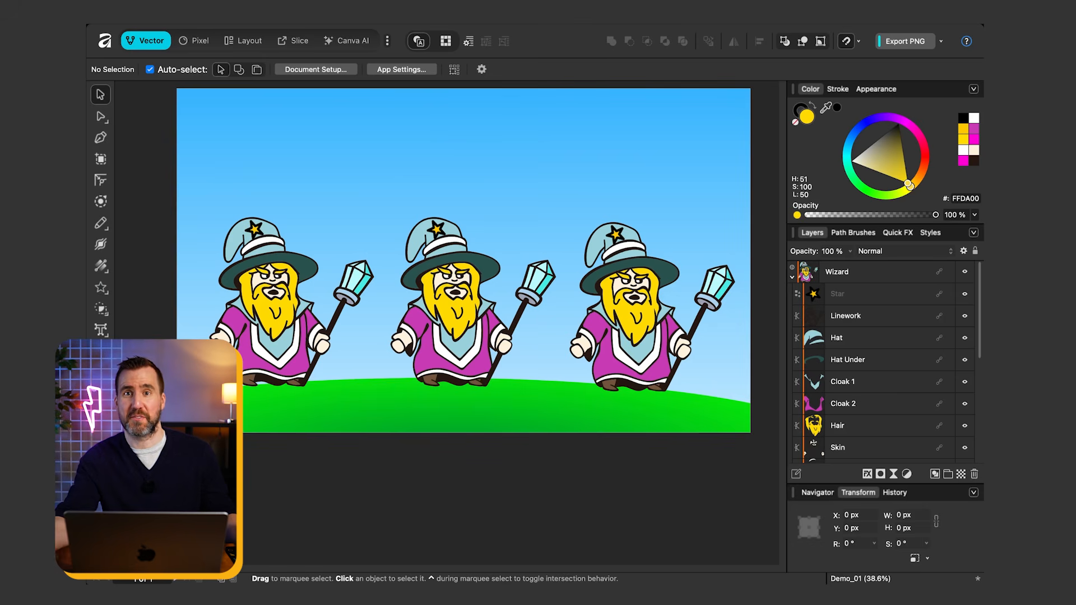
Show the Symbols panel and move it clear of the wizards.
mouse_move(486, 5)
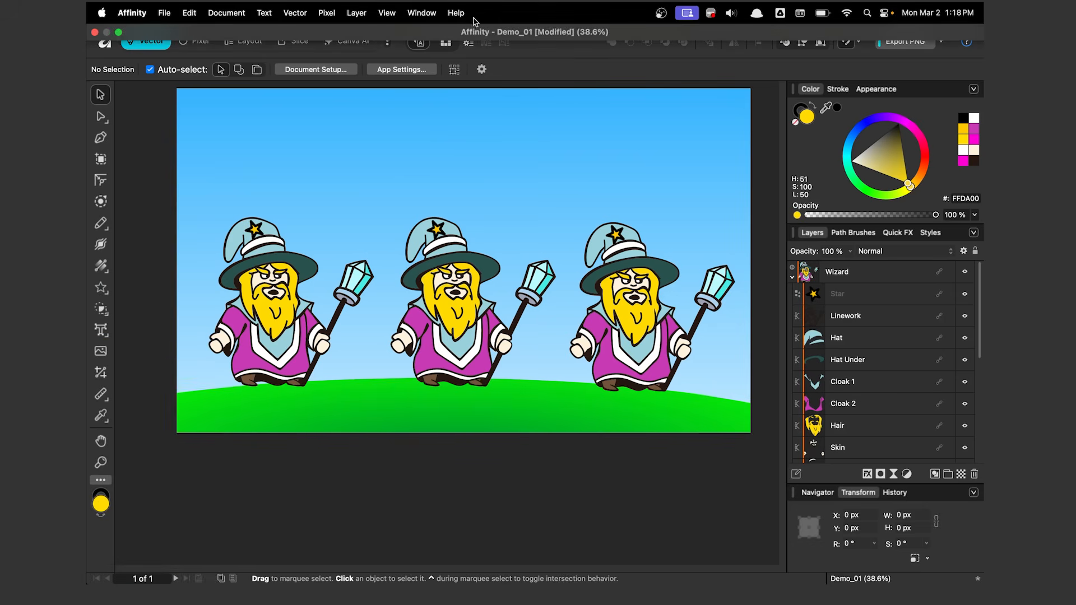
left_click(421, 14)
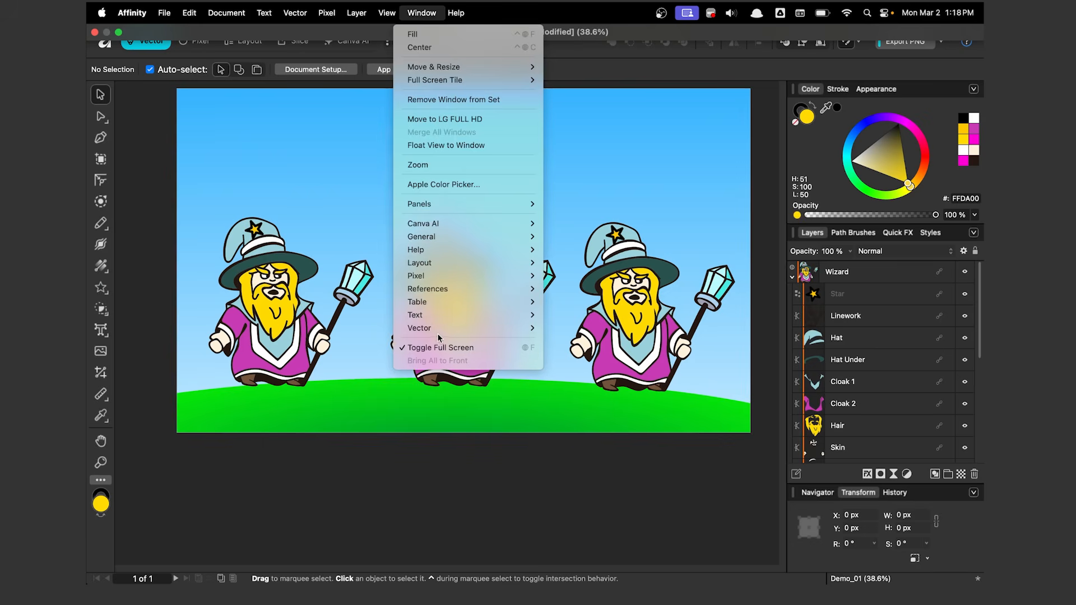
mouse_move(441, 337)
left_click(570, 419)
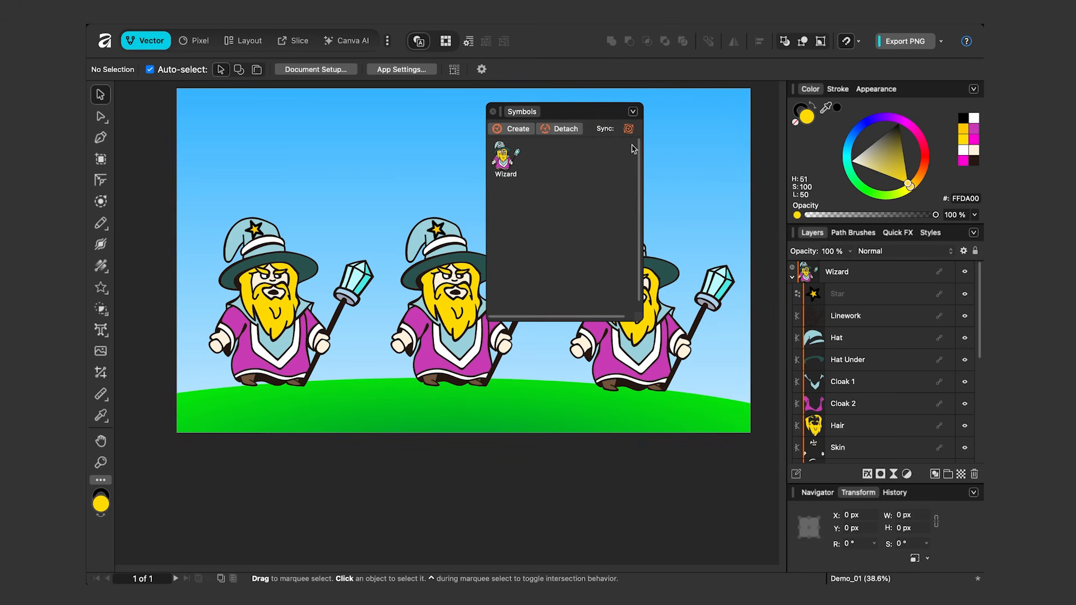
left_click_drag(586, 117, 834, 144)
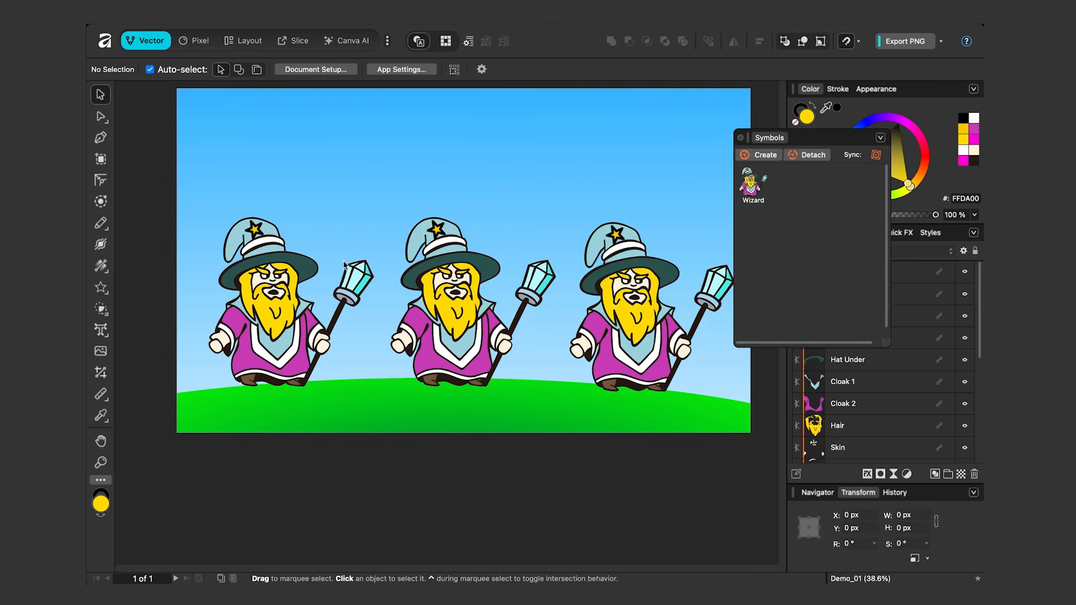
With symbol sync off, fill only the leftmost wizard's Hair with bright green (71FF00).
left_click(273, 290)
left_click(821, 427)
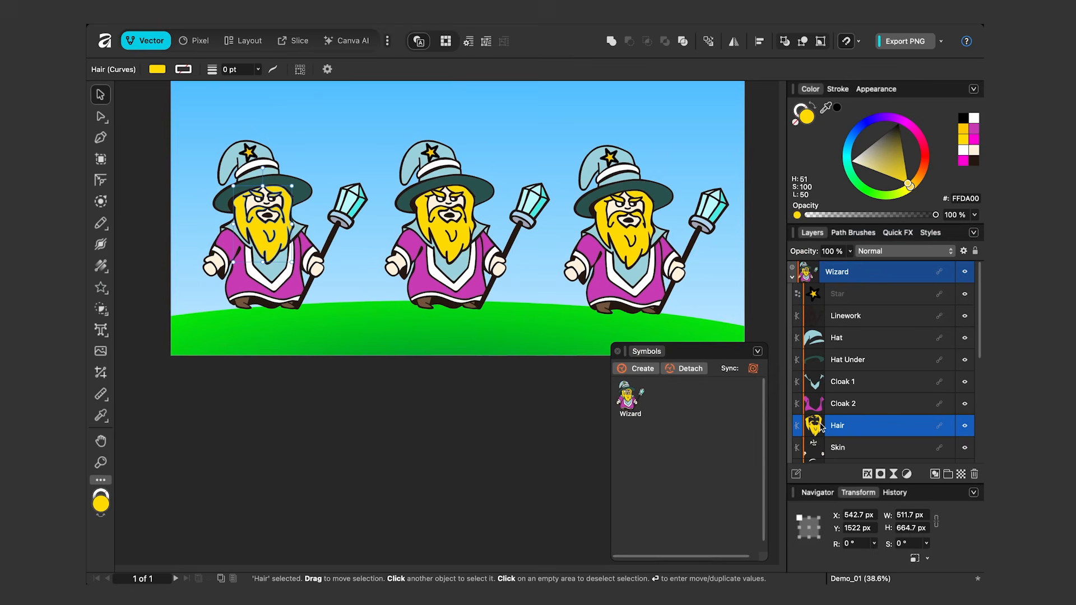
left_click_drag(908, 128, 884, 196)
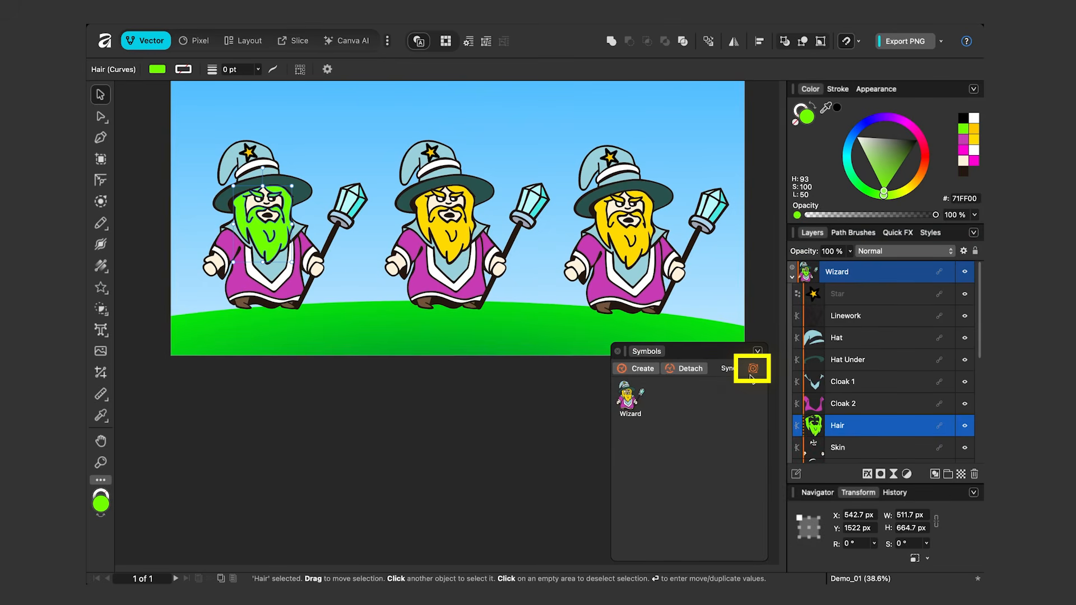
With symbol sync back on, fill the hat Star with turquoise (00FFD9) across all the wizards.
left_click(863, 294)
left_click_drag(900, 119, 850, 161)
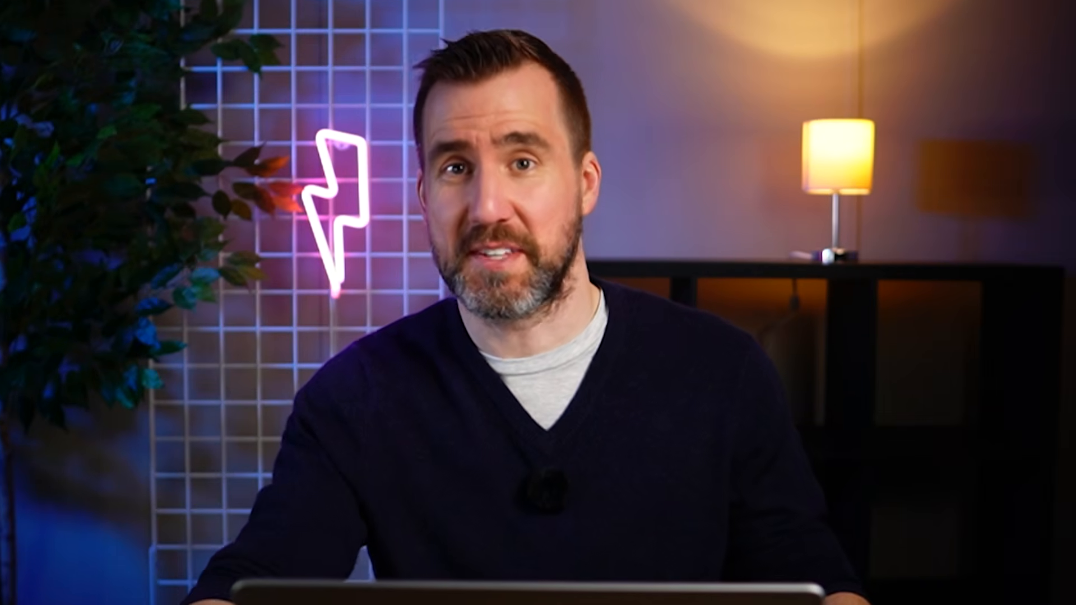
Try rotating the leftmost Wizard symbol about 3.6° and scaling it slightly, and undo both changes.
left_click(268, 246)
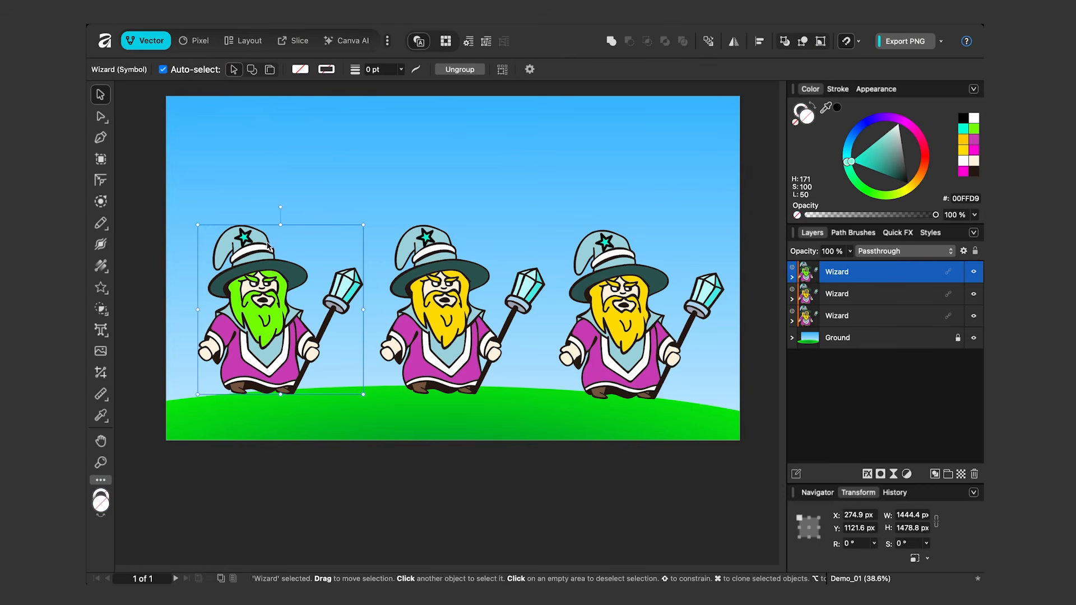
mouse_move(281, 207)
left_mouse_down()
mouse_move(326, 249)
mouse_move(267, 225)
mouse_move(326, 243)
mouse_move(277, 212)
left_mouse_up()
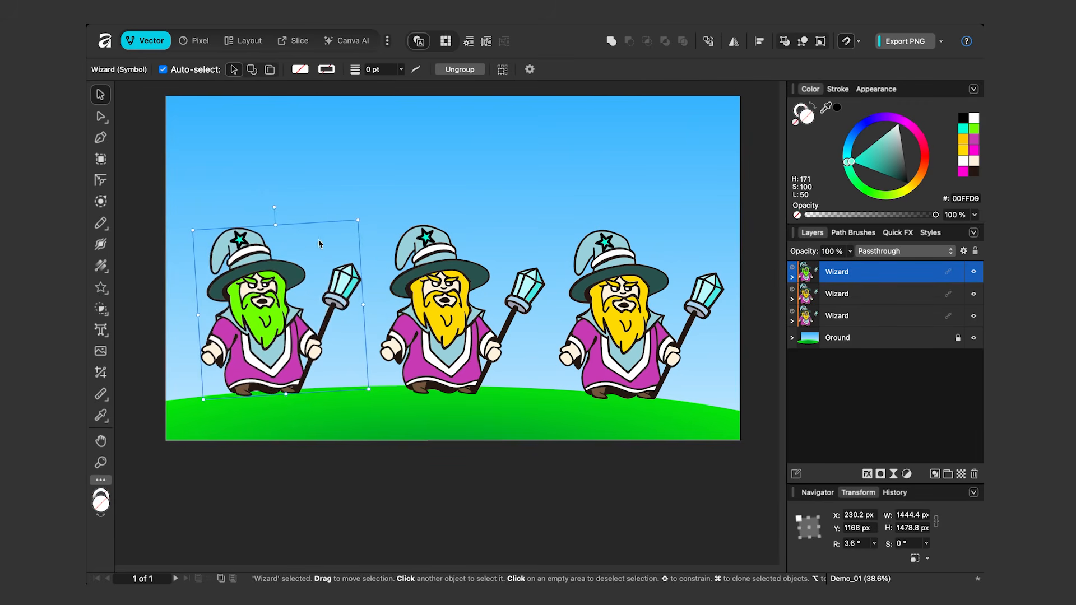
mouse_move(358, 221)
left_mouse_down()
mouse_move(288, 263)
mouse_move(354, 227)
left_mouse_up()
key("super+z")
key("super+z")
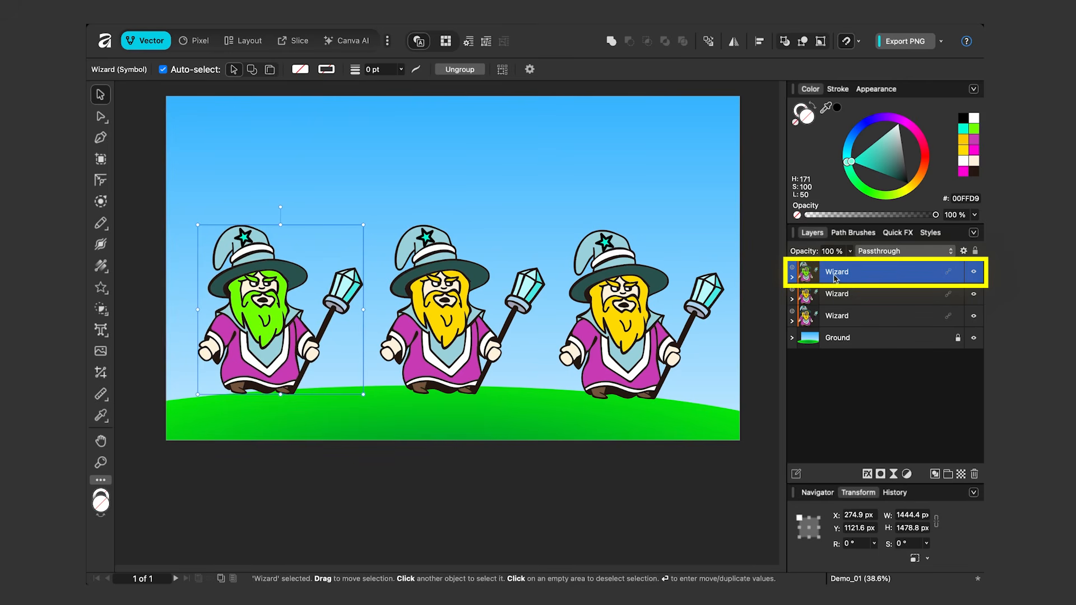
Expand the leftmost Wizard symbol and look through its nested layers from Star down to Eyes.
left_click(792, 278)
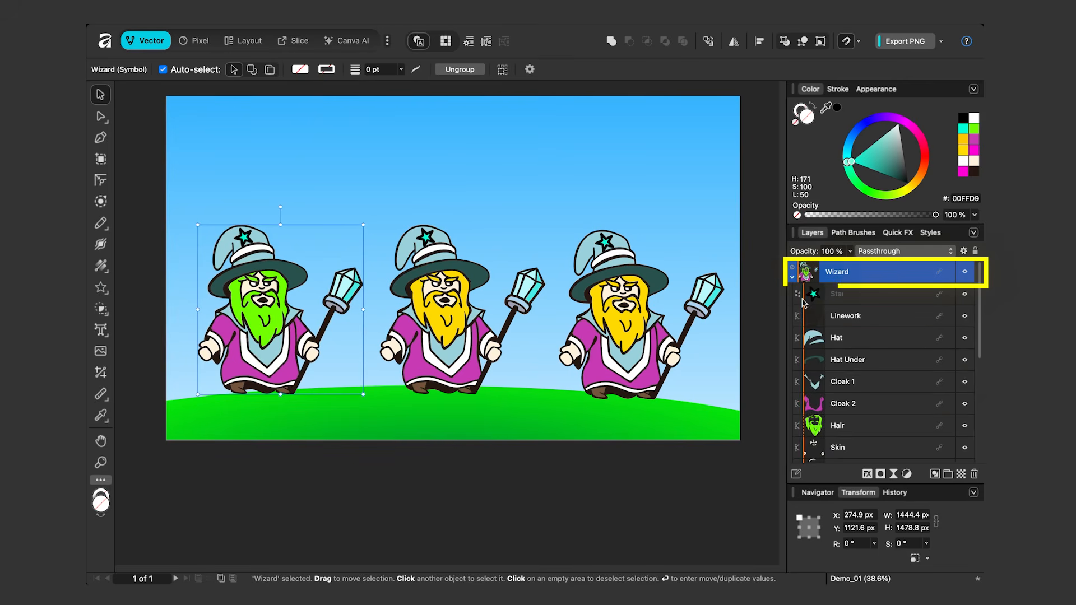
left_click(847, 297)
scroll(867, 335, "down", 10)
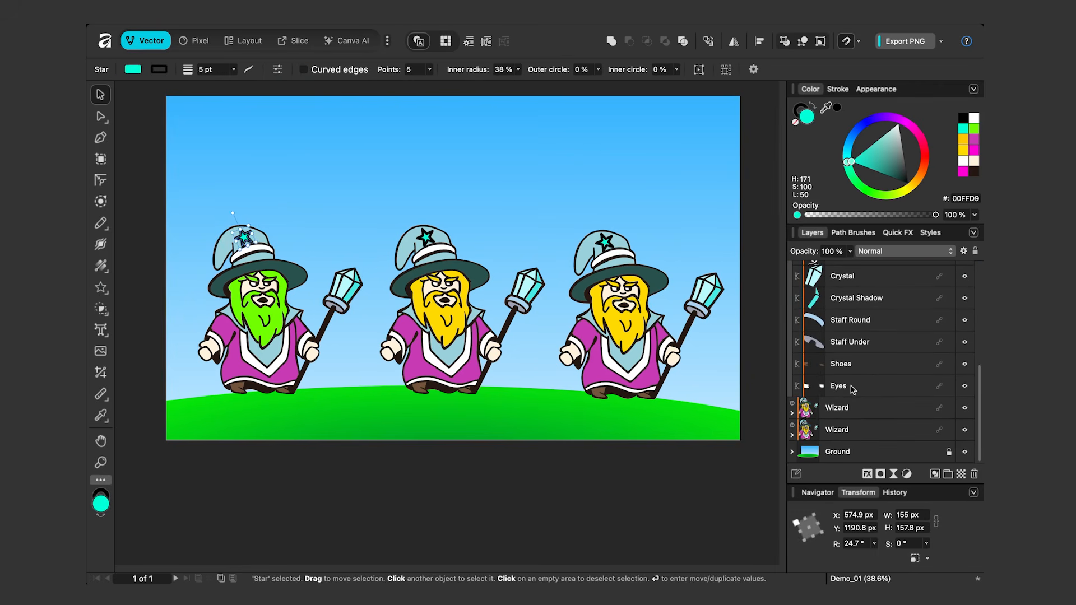
left_click(852, 387, "shift")
scroll(867, 348, "up", 10)
Try rotating and resizing the leftmost Wizard symbol as a whole once more.
mouse_move(279, 206)
left_mouse_down()
mouse_move(250, 204)
mouse_move(234, 218)
mouse_move(284, 217)
mouse_move(313, 230)
mouse_move(263, 232)
mouse_move(307, 238)
mouse_move(264, 219)
left_mouse_up()
mouse_move(348, 216)
left_mouse_down()
mouse_move(324, 222)
mouse_move(309, 241)
mouse_move(340, 233)
mouse_move(303, 254)
mouse_move(393, 183)
mouse_move(340, 229)
mouse_move(376, 202)
mouse_move(339, 228)
mouse_move(362, 206)
left_mouse_up()
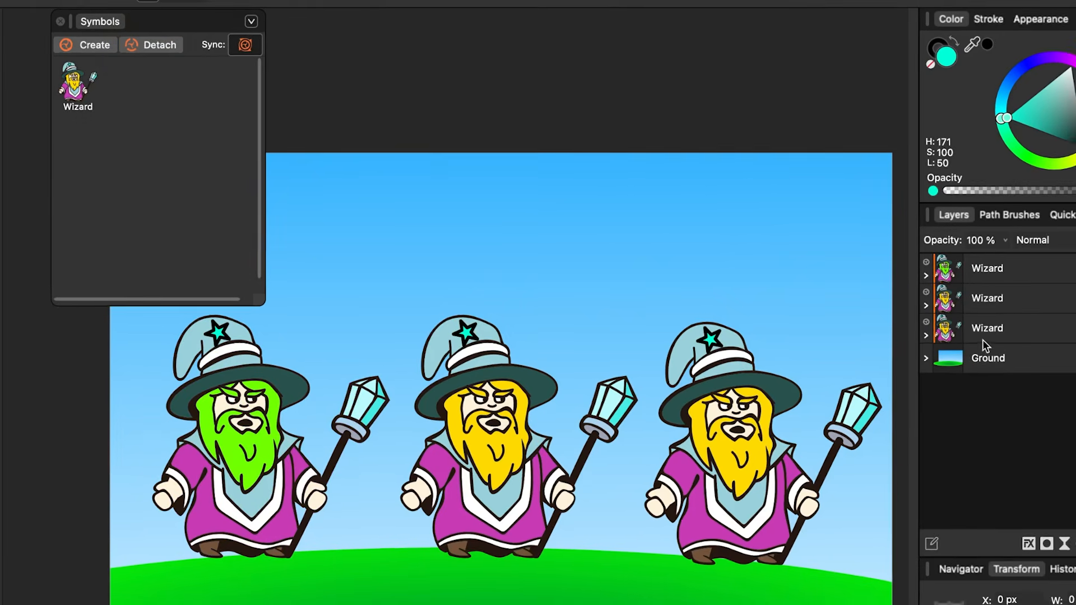
Detach the rightmost Wizard from its symbol.
left_click(983, 337)
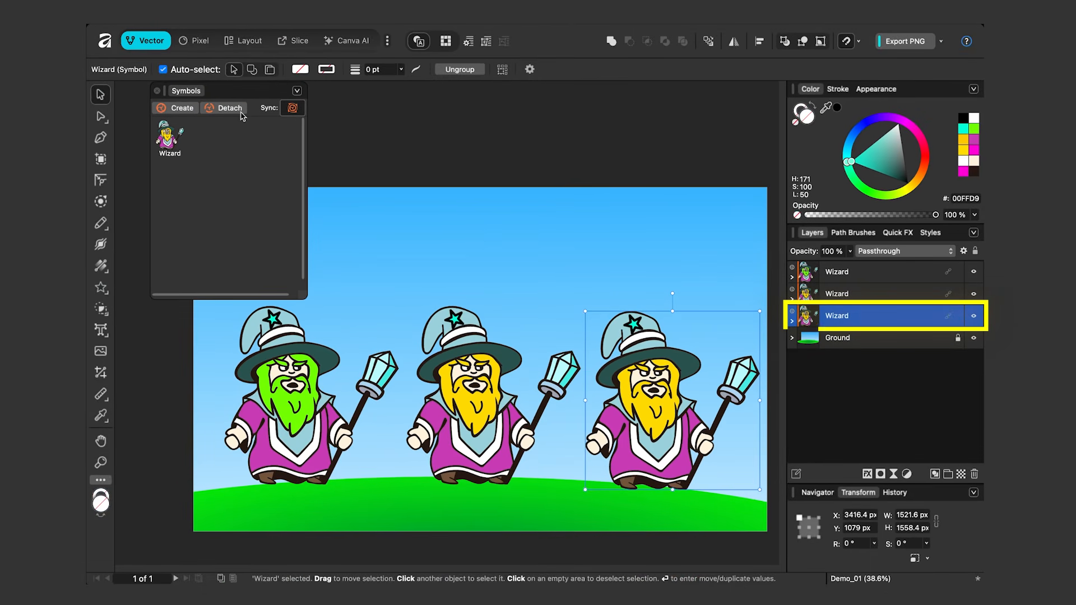
left_click(240, 112)
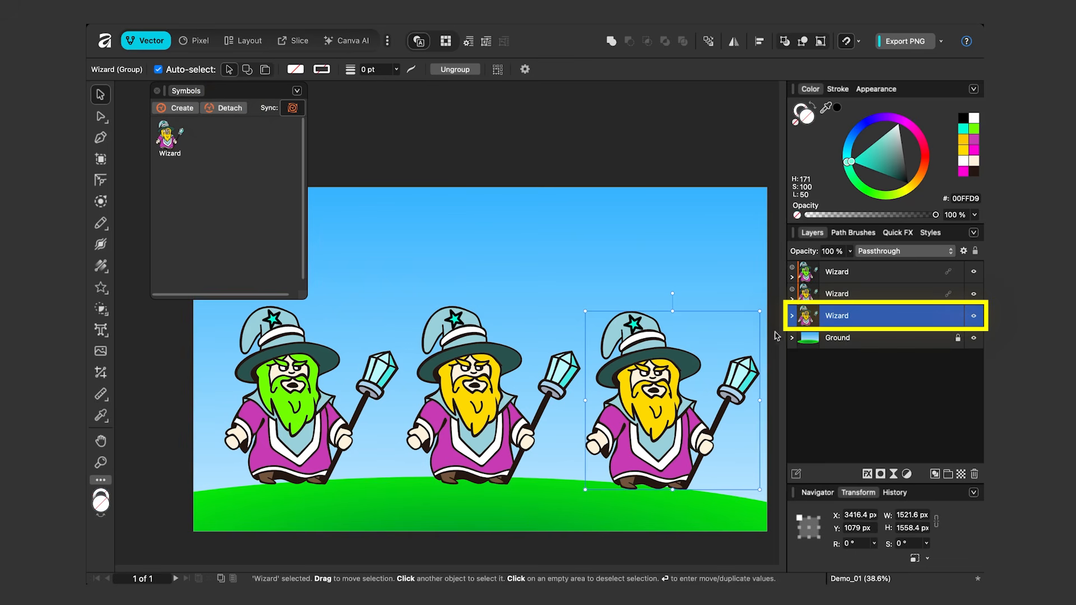
Try recolouring the detached rightmost wizard's Hat, and undo the colour change.
left_click(792, 316)
left_click(850, 386)
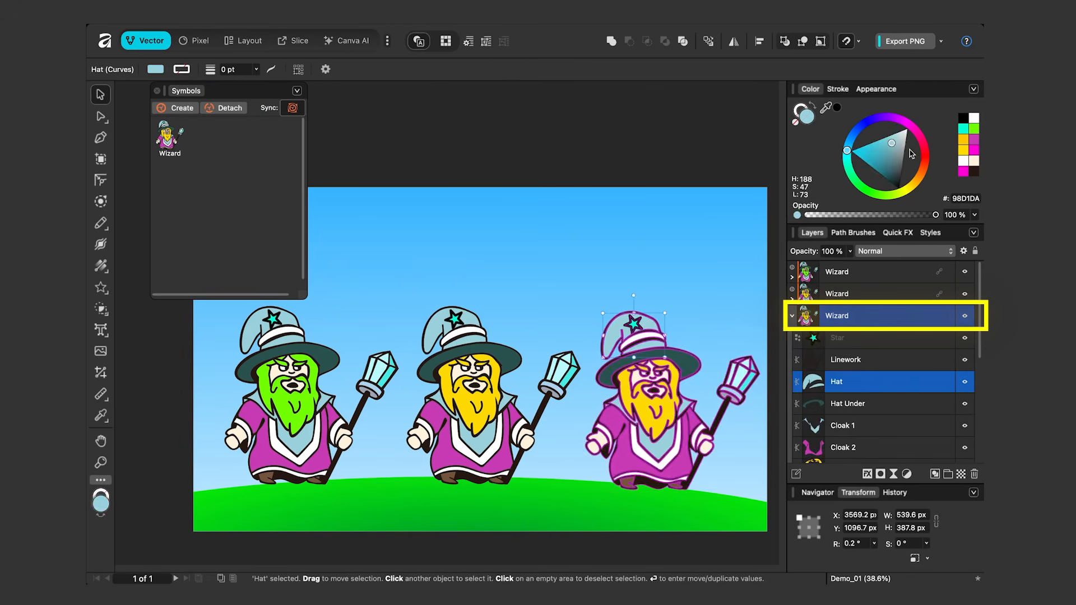
left_click_drag(922, 171, 909, 205)
key("ctrl+z")
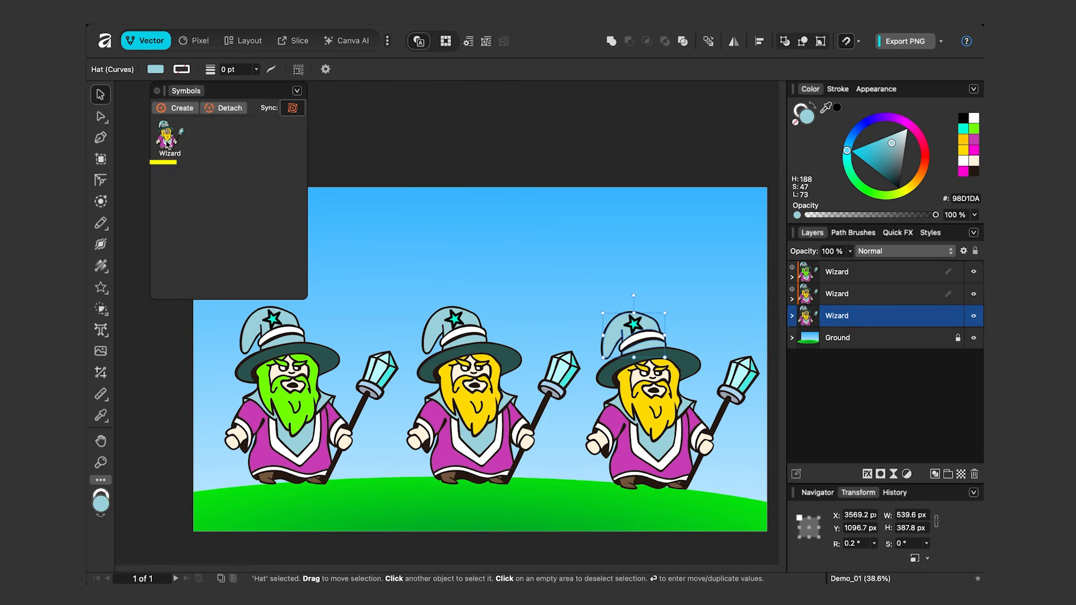
Open the options of the stored Wizard symbol.
right_click(166, 139)
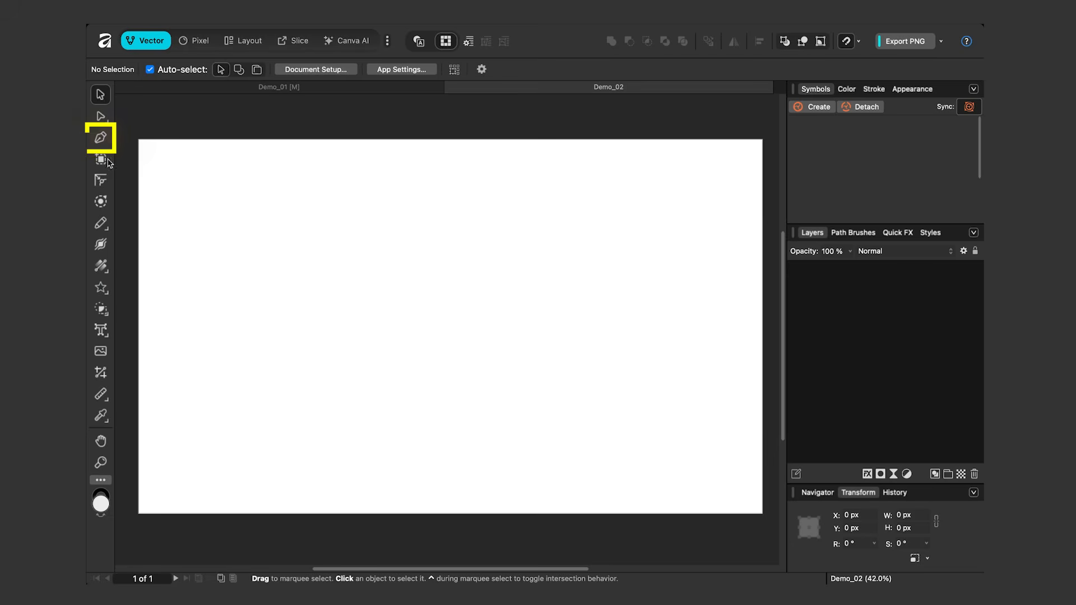
In Demo_02, draw a horizontal line about 3599 px long near the page's upper edge and set its stroke to 9 pt.
key("p")
left_click(220, 203)
left_click(671, 216)
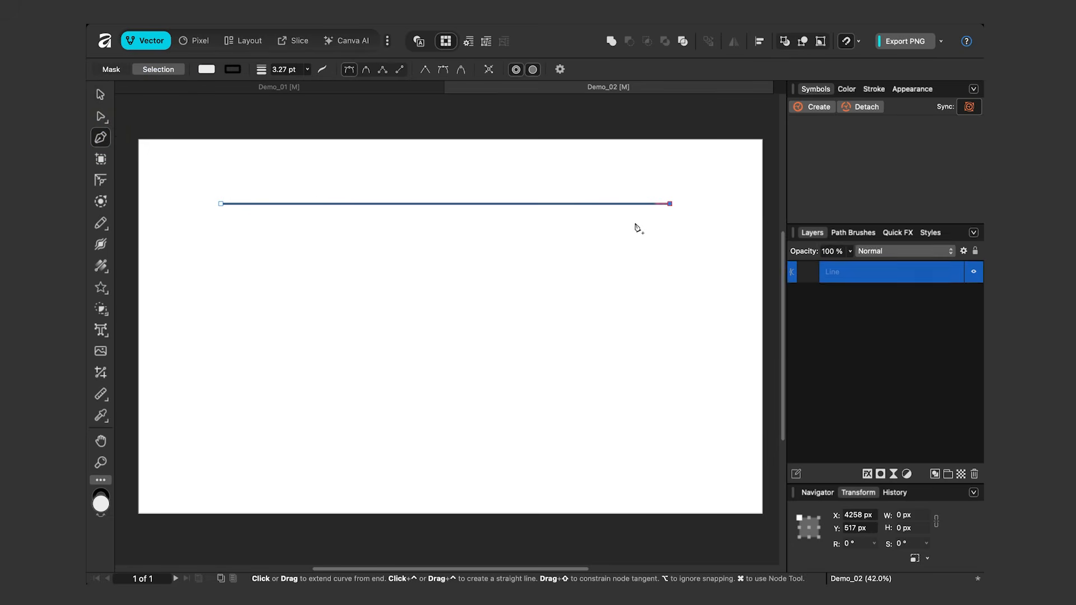
left_click_drag(855, 127, 873, 128)
Create a symbol from the horizontal line.
key("v")
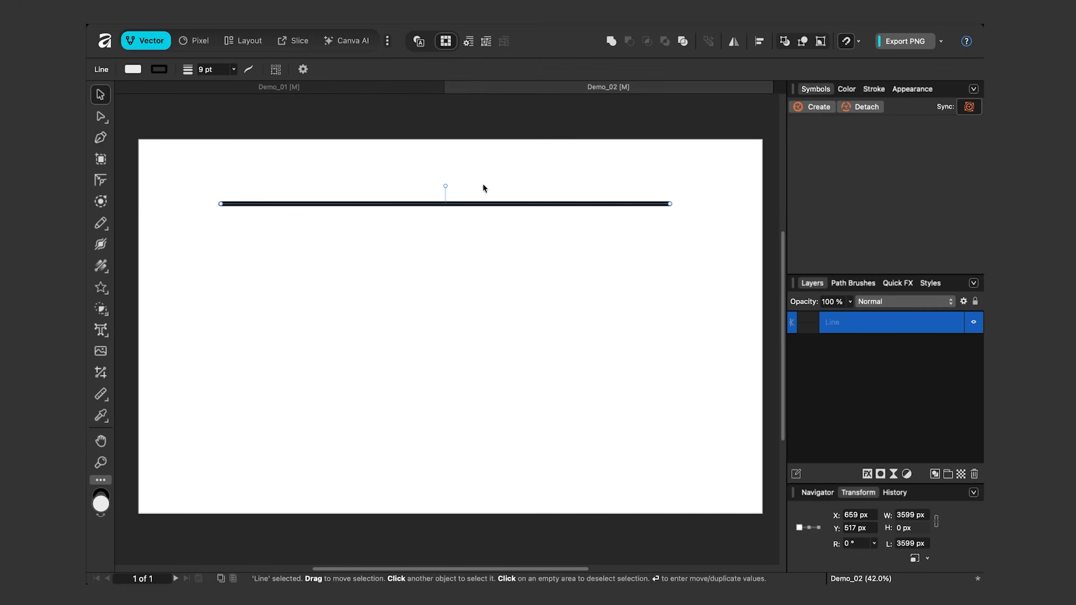
left_click(819, 107)
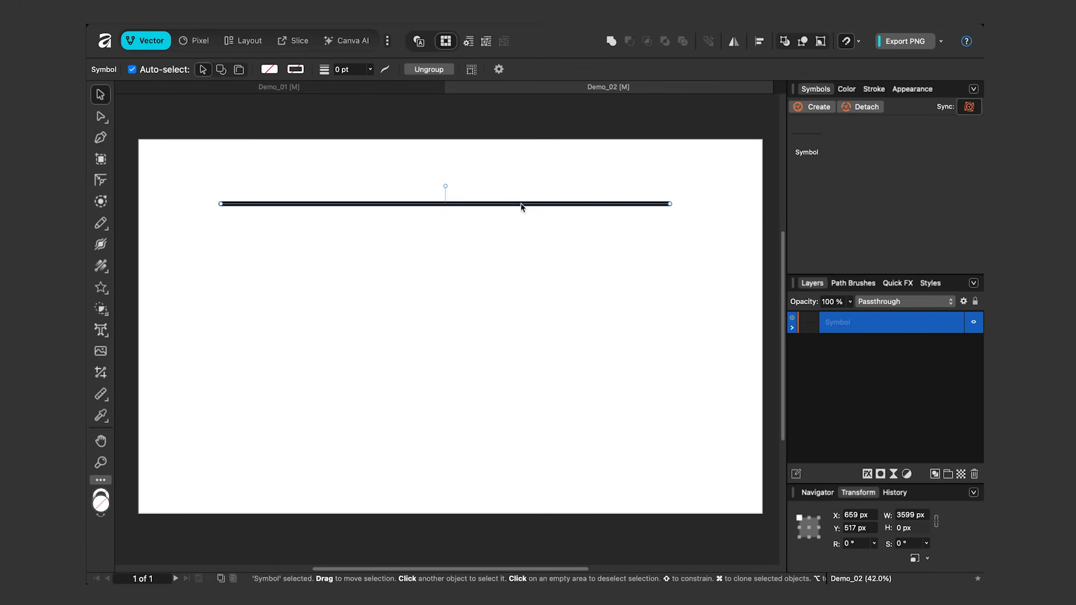
Duplicate the line symbol into 11 copies spaced 191 px apart vertically down the page.
key("Return")
left_click_drag(568, 117, 685, 133)
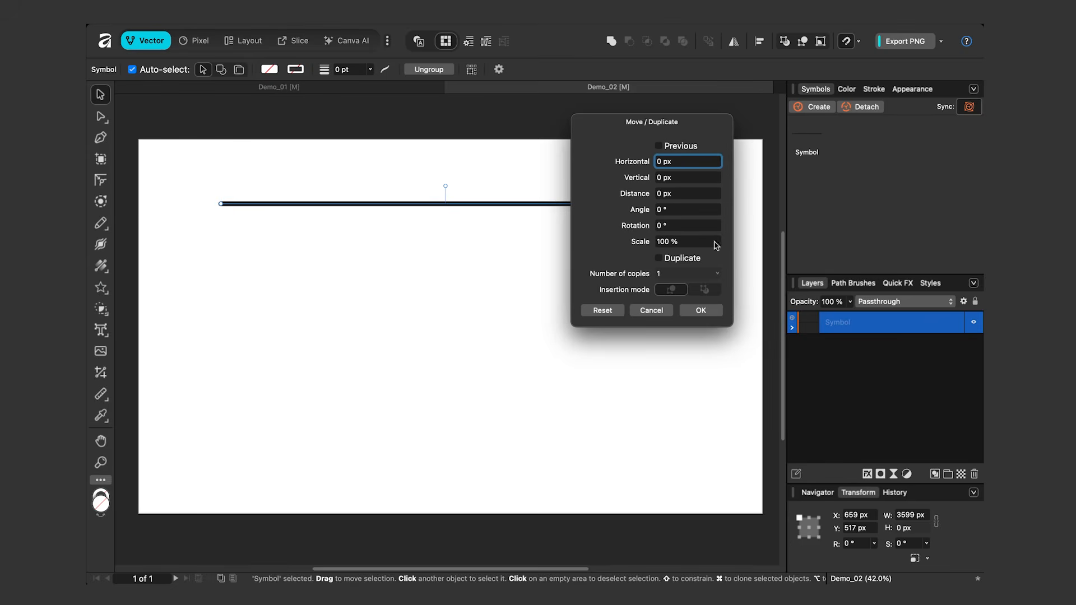
left_click(659, 261)
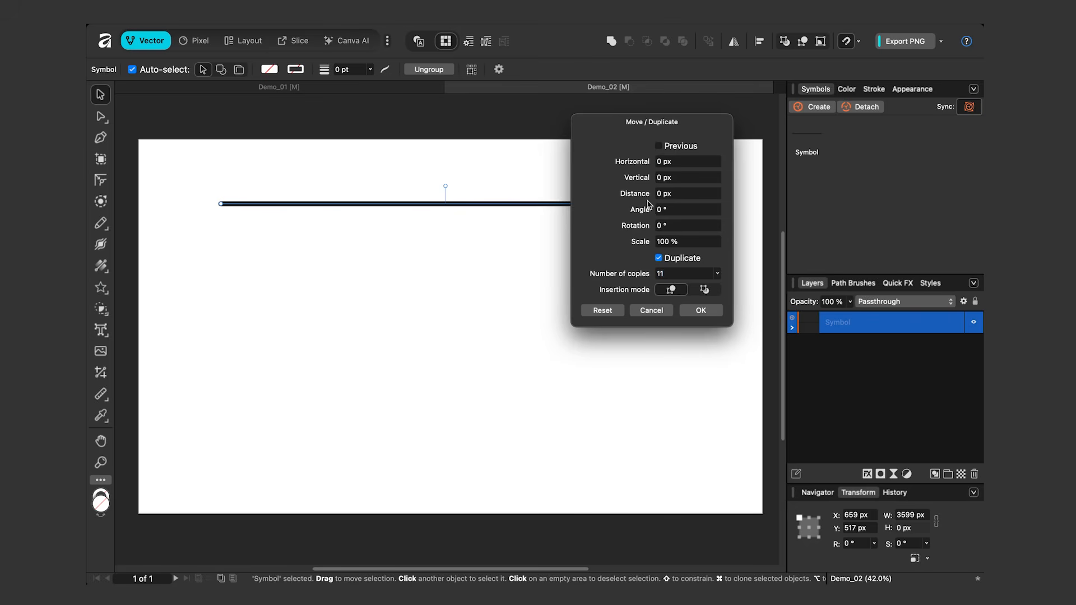
left_click_drag(643, 182, 685, 186)
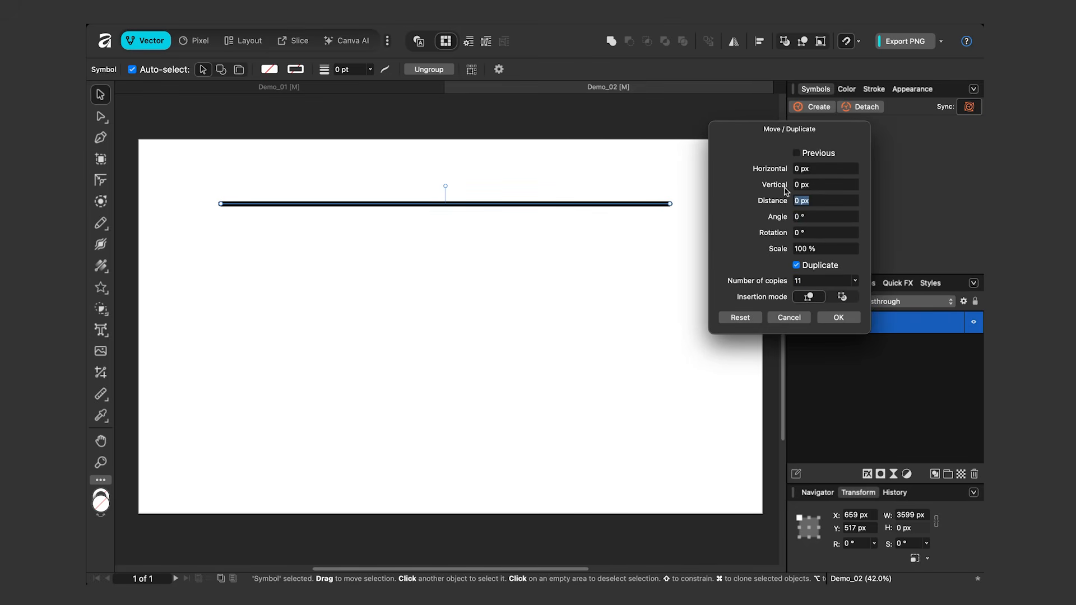
left_click_drag(786, 191, 785, 228)
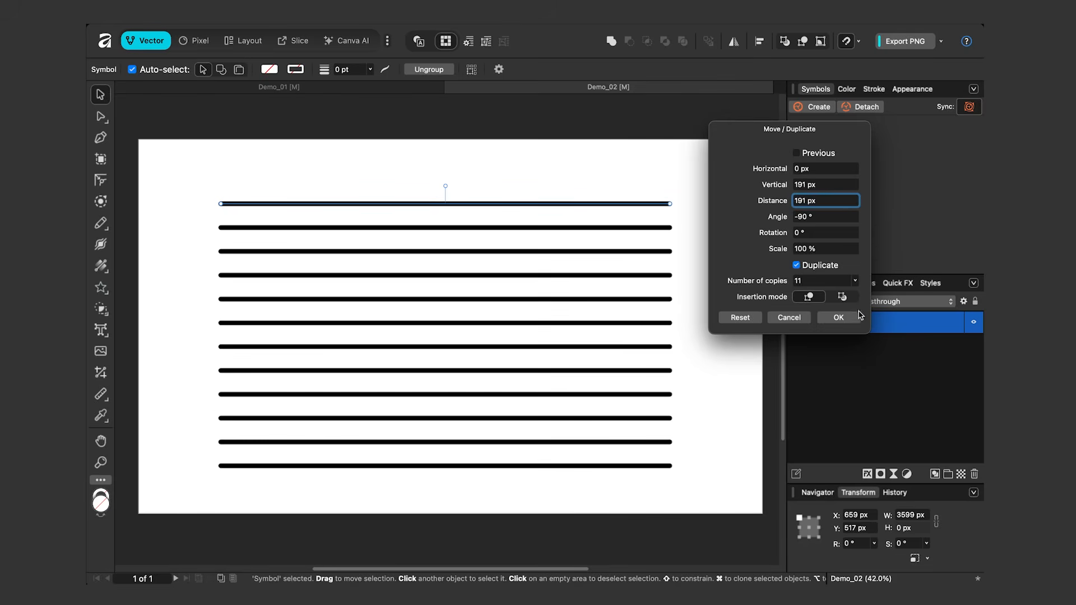
left_click(838, 318)
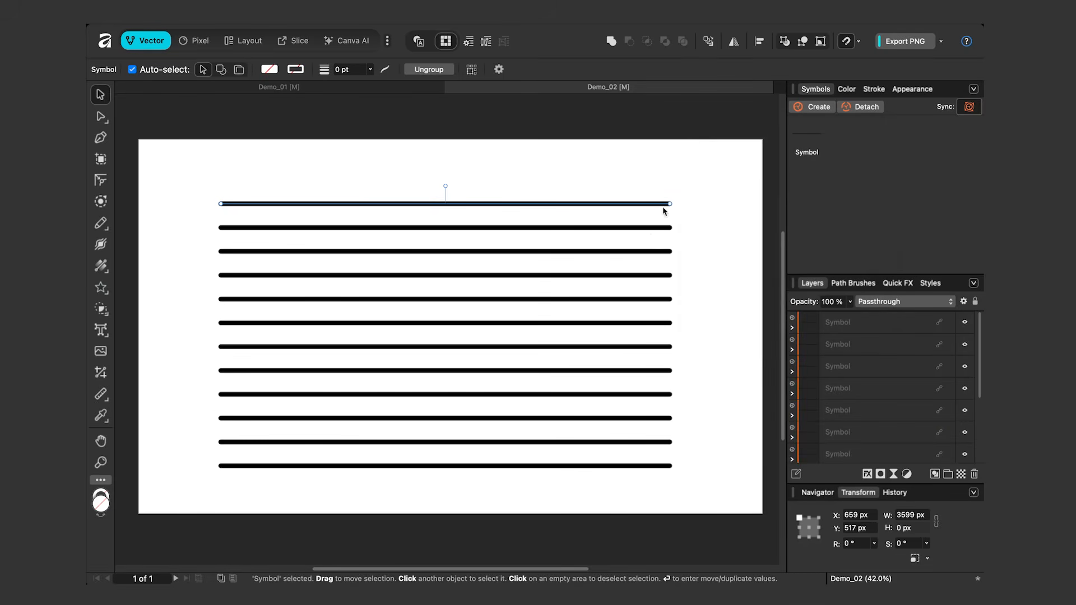
Shift the left end node of the top line slightly with the Node tool.
left_click(228, 191)
left_click(227, 203)
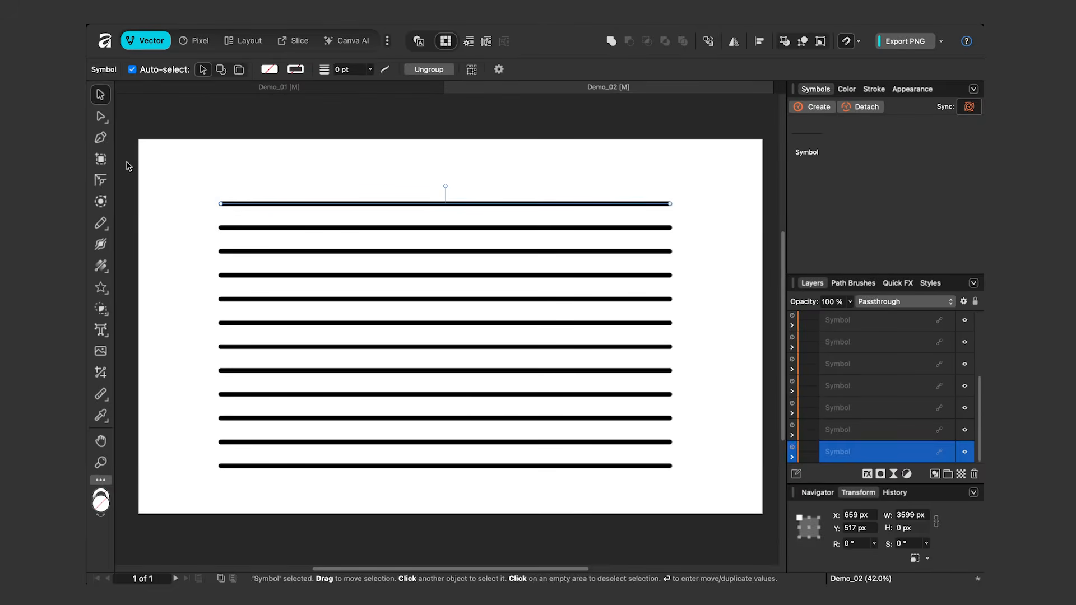
left_click(104, 119)
mouse_move(221, 204)
left_mouse_down()
mouse_move(236, 180)
mouse_move(390, 182)
mouse_move(217, 211)
mouse_move(351, 173)
mouse_move(242, 212)
mouse_move(227, 206)
left_mouse_up()
scroll(290, 205, "up", 2)
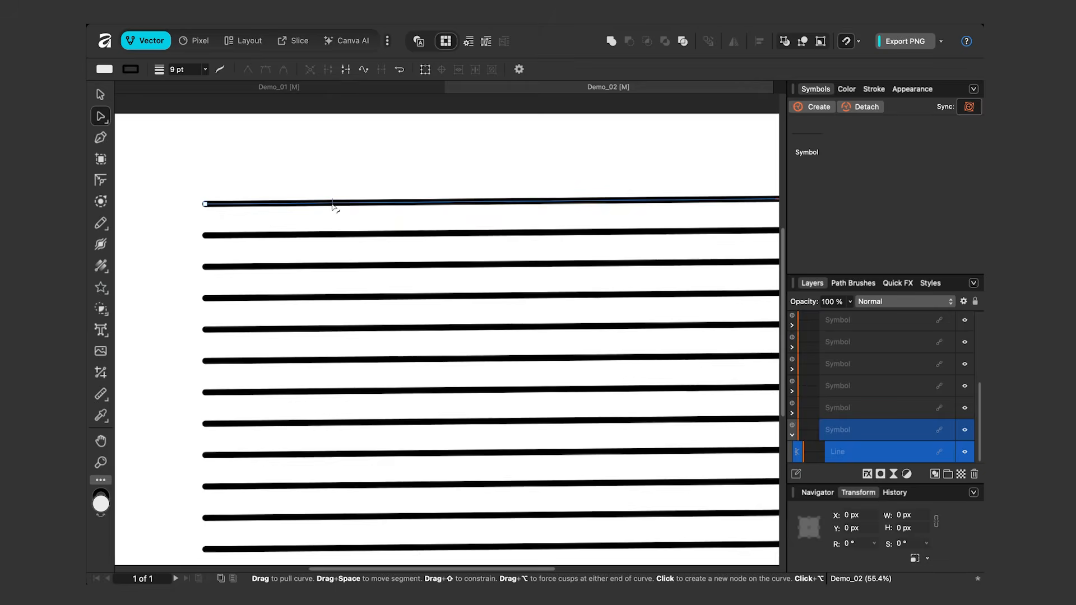
Add a node on the left part of the top line and raise it to about X 1520.7 px, Y 376 px.
left_click(333, 203)
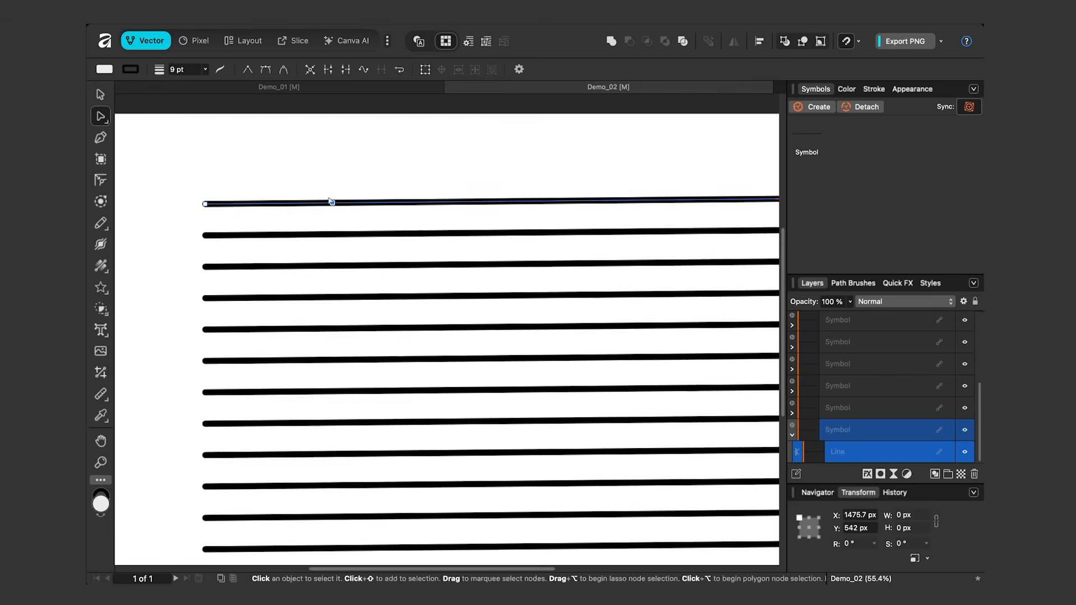
scroll(332, 203, "down", 1)
left_click_drag(338, 212, 340, 178)
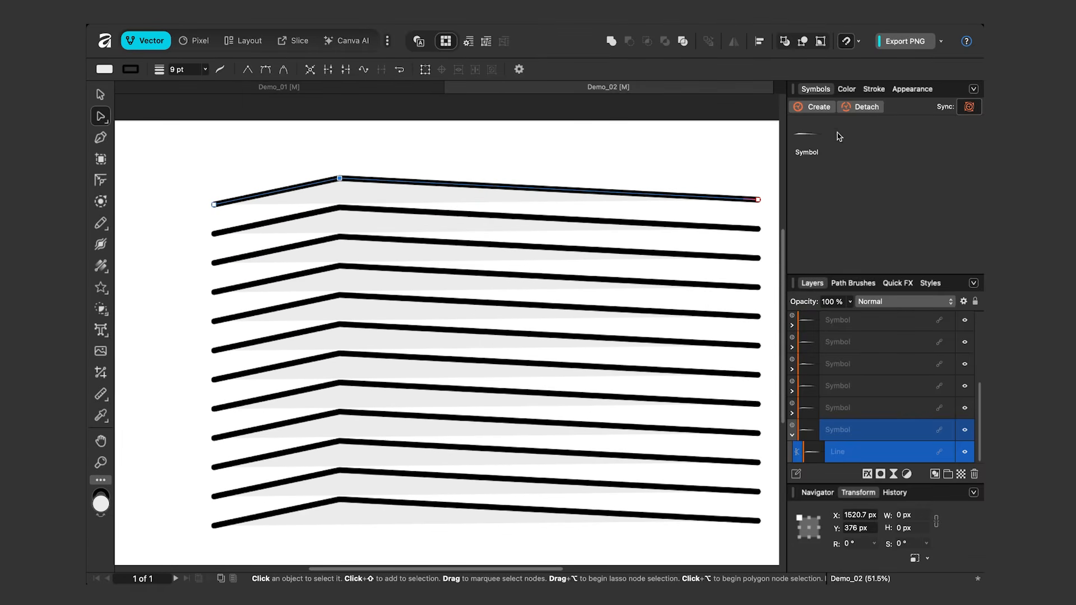
Remove the fill from the bent line.
left_click(847, 90)
left_click(796, 123)
Convert the peak node to smooth and pull it down, and add a second node further right pulled upward to form a wave.
left_click_drag(306, 154, 353, 182)
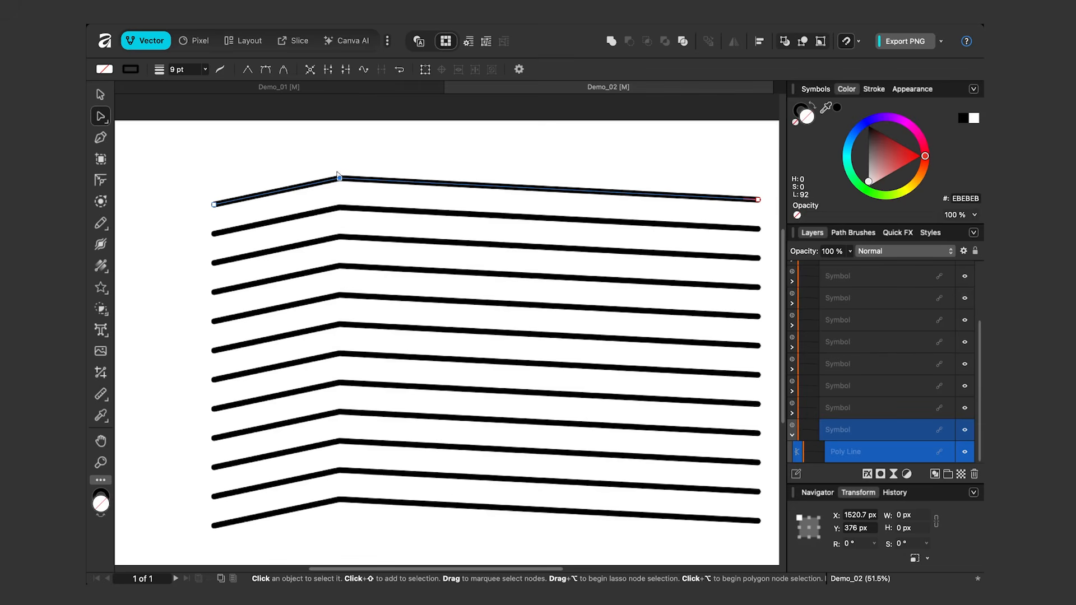
left_click(263, 73)
left_click_drag(341, 180, 365, 307)
left_click(539, 277)
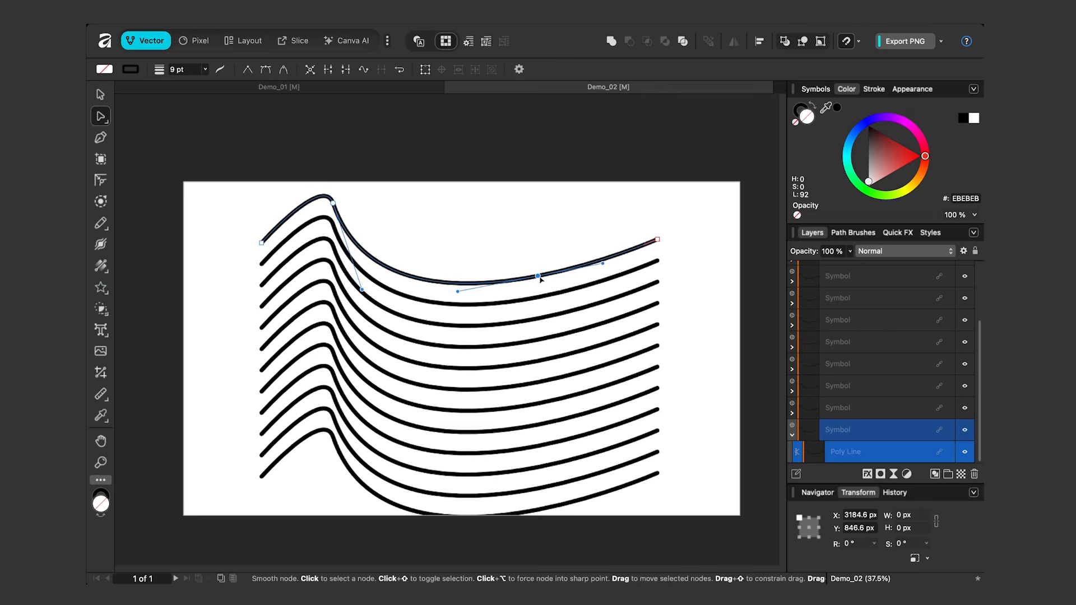
left_click_drag(540, 279, 548, 200)
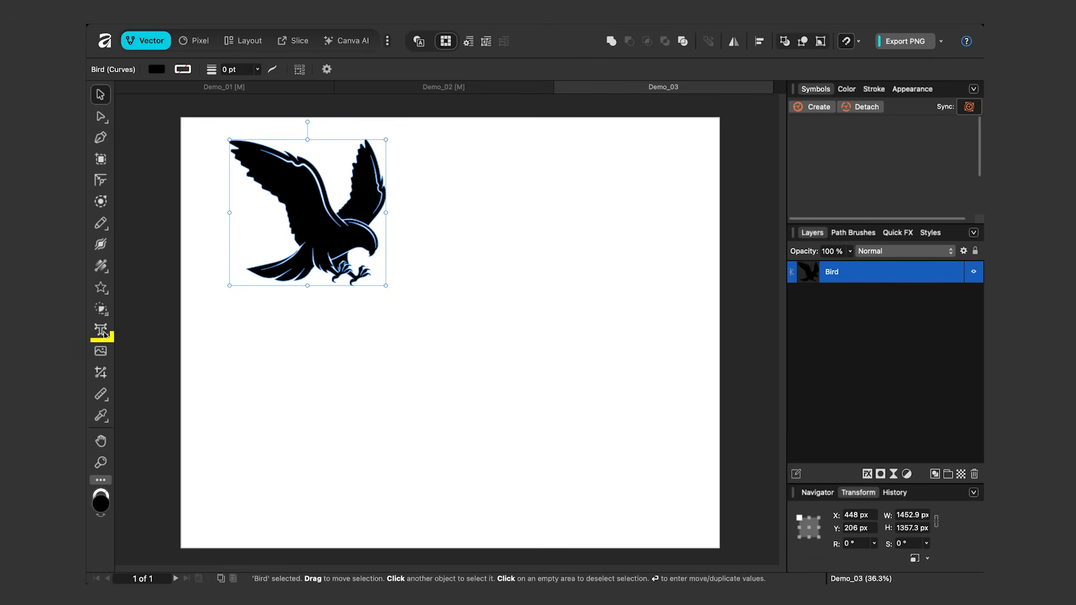
In Demo_03, add the artistic text "EAGLES" below the bird at about 160.5 pt.
left_click(101, 331)
left_click_drag(244, 317, 288, 359)
type("EAGLES")
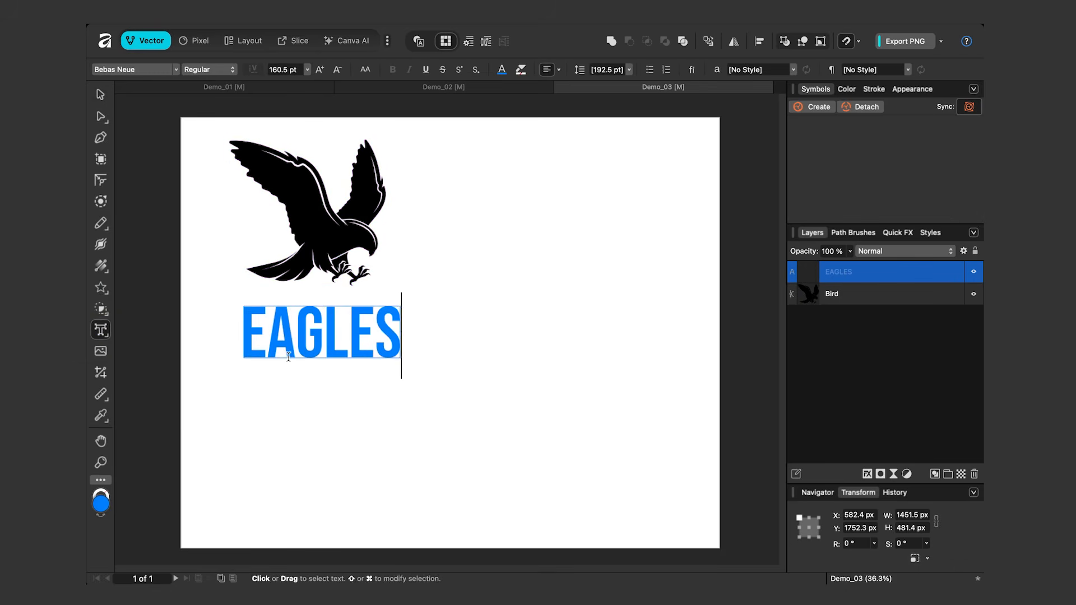
Fill the EAGLES text with black (000000).
left_click(100, 95)
left_click(847, 89)
left_click_drag(861, 143, 893, 290)
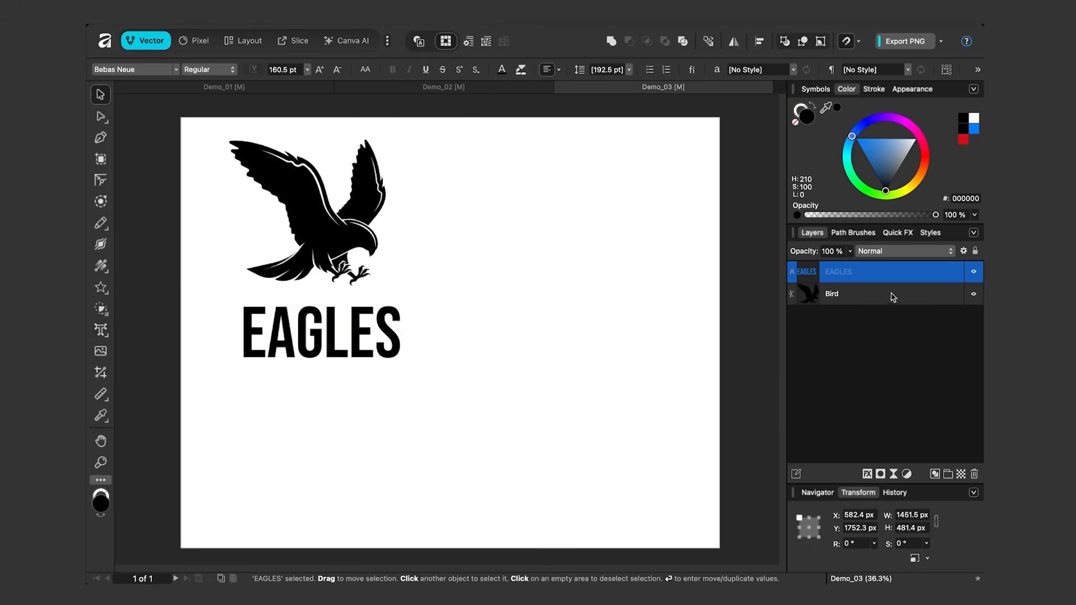
Move the EAGLES text up close beneath the bird and shear it to -13°.
left_click_drag(323, 318, 327, 305)
left_click_drag(890, 545, 877, 546)
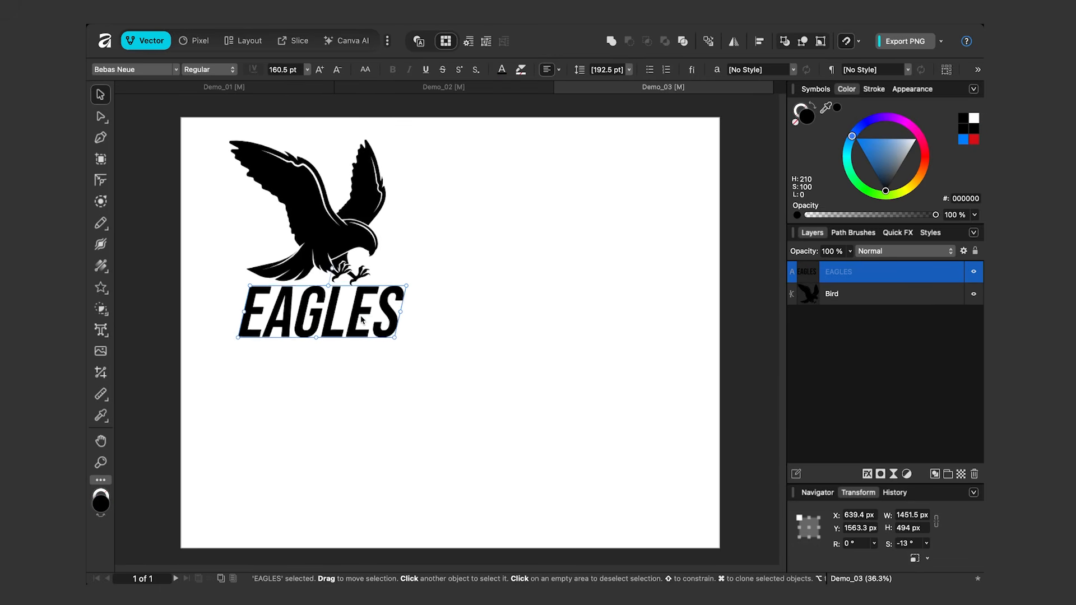
Group the EAGLES text and the Bird.
left_click(832, 287)
left_click(832, 279, "shift")
key("ctrl+g")
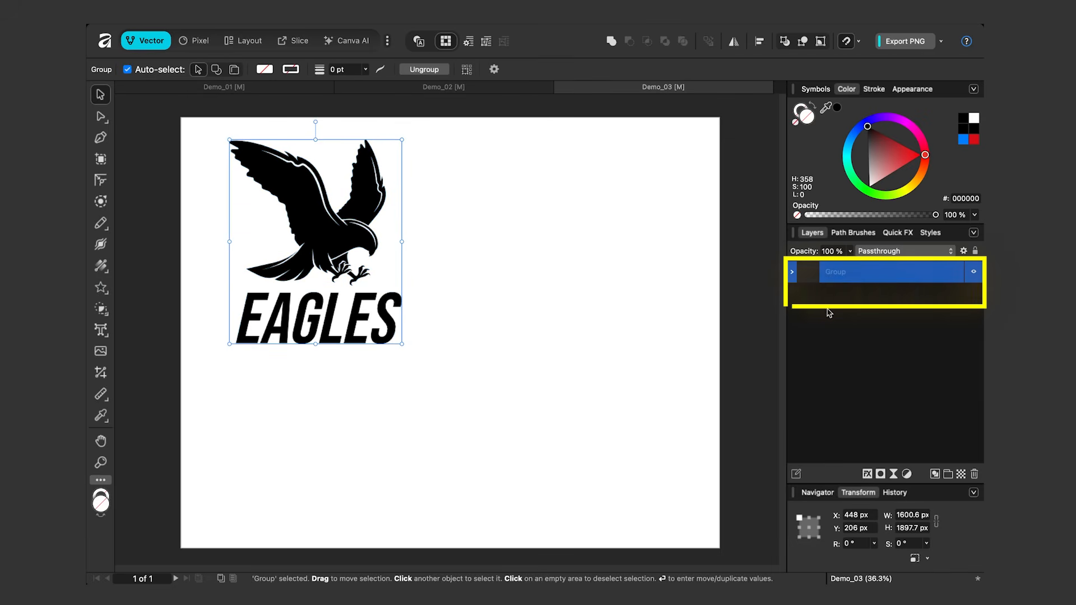
Rename the group containing the EAGLES text and the bird as "Logo".
double_click(841, 273)
key("Return")
Create a symbol from the Logo group and place a second instance on the page to the right of the original.
left_click(816, 90)
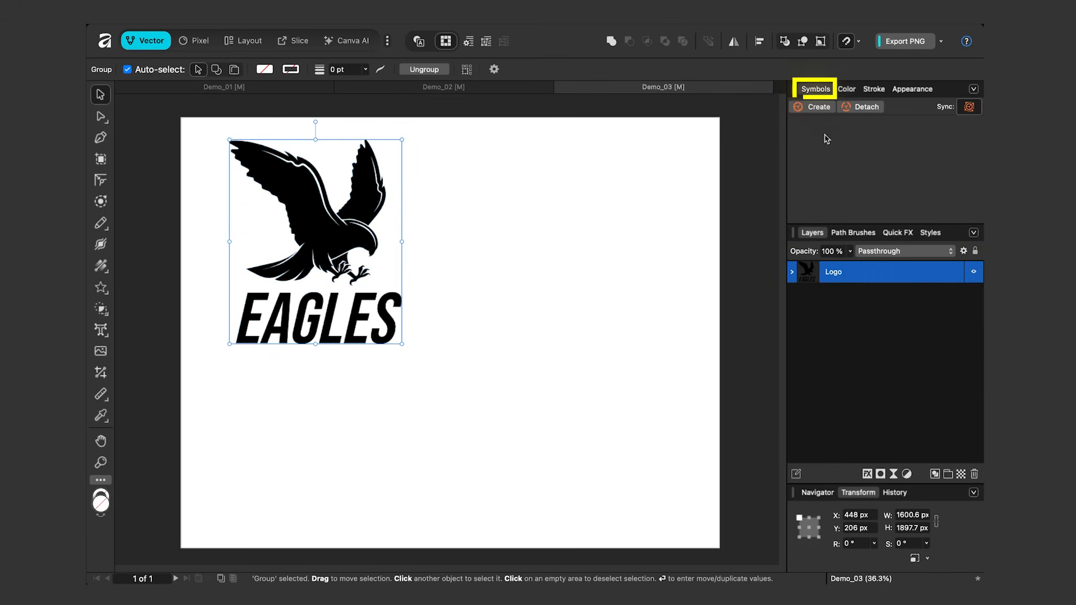
left_click(818, 108)
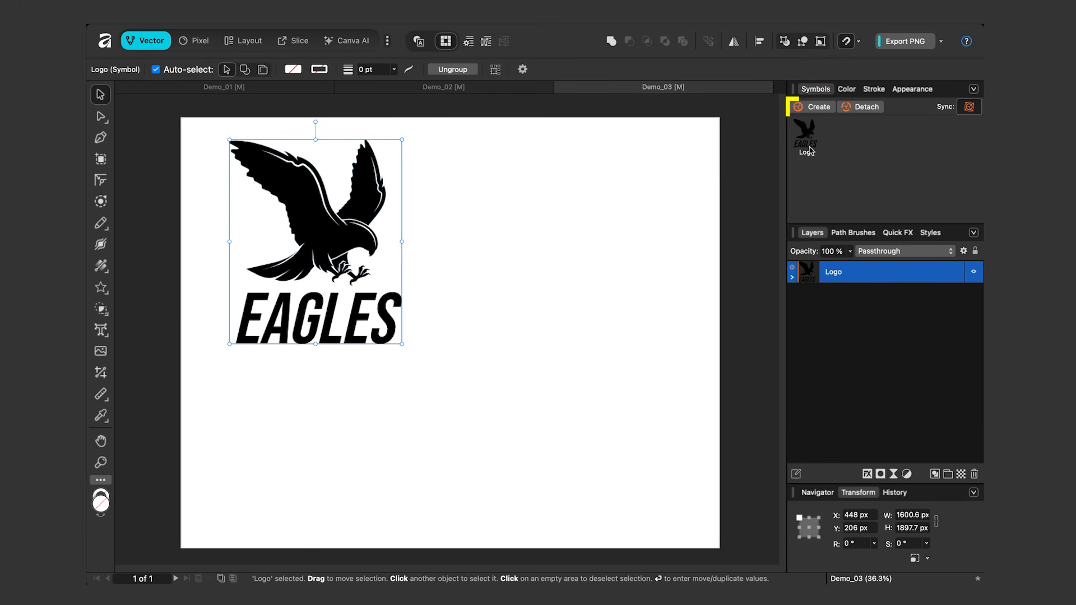
left_click_drag(801, 149, 579, 247)
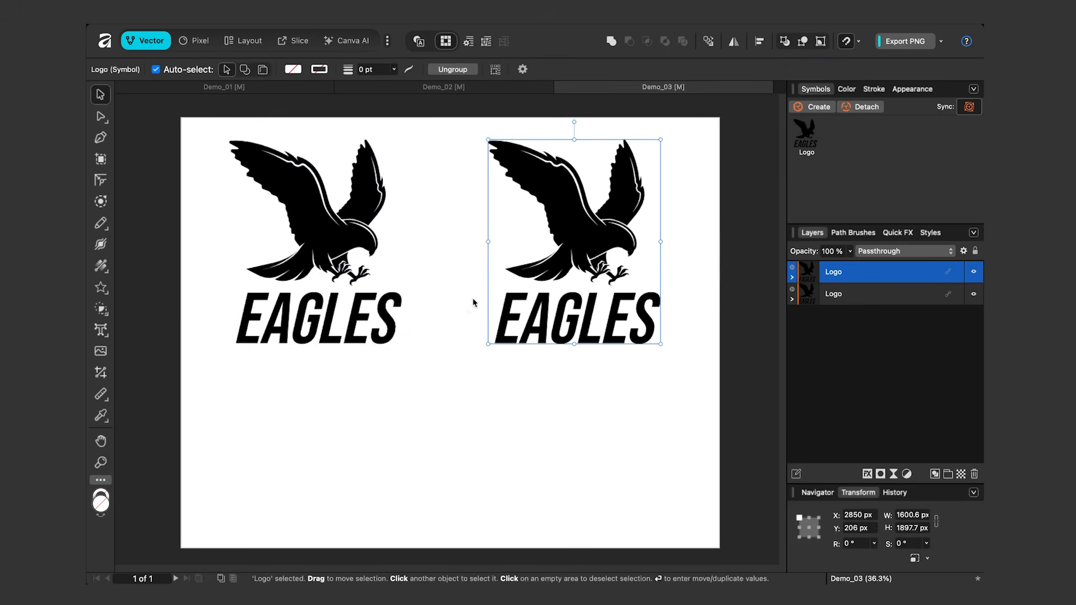
Change the EAGLES text in the left Logo instance to "HAWKS" and shift it slightly right beneath the bird.
left_click(338, 326)
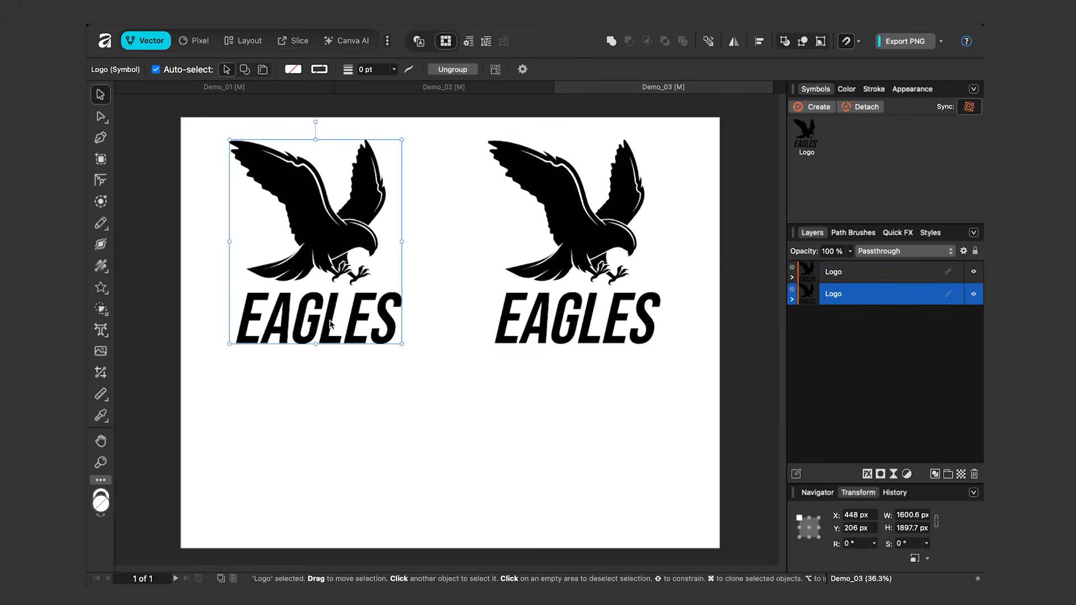
double_click(331, 324)
double_click(318, 322)
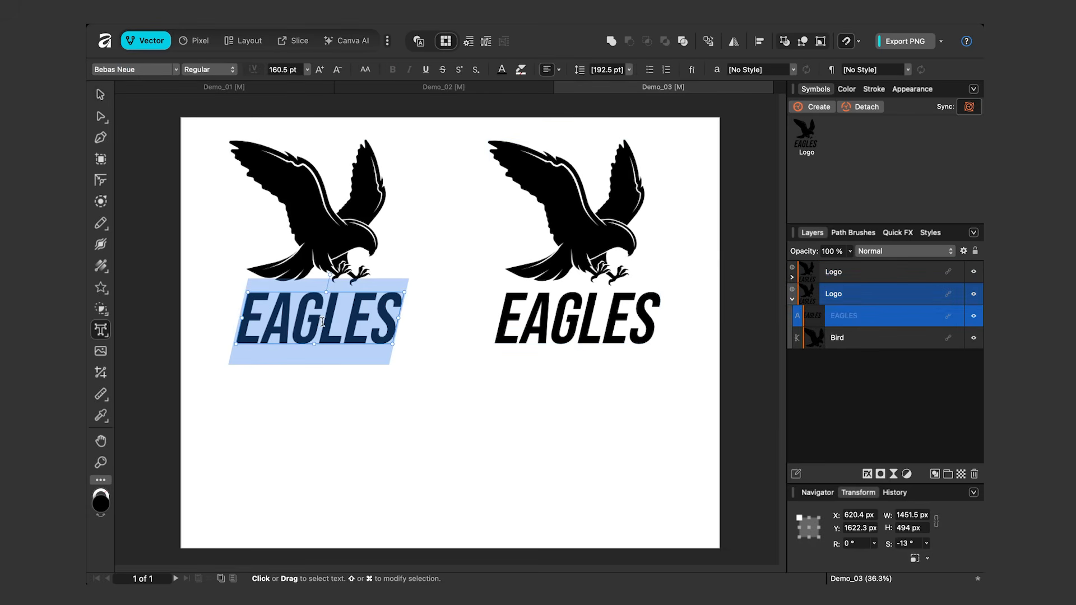
type("HAWKS")
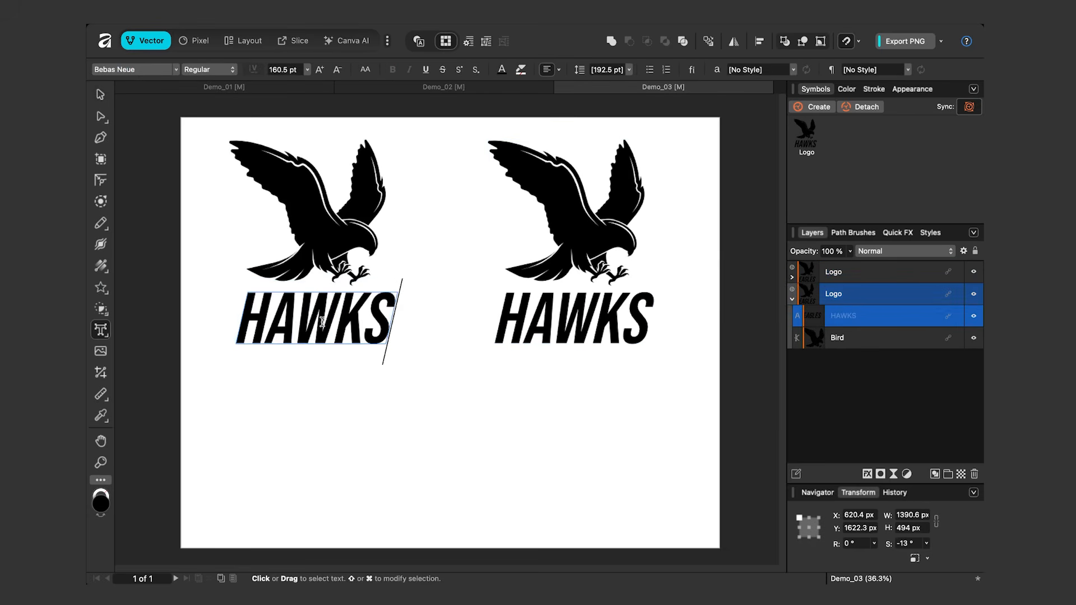
left_click(100, 95)
mouse_move(288, 316)
left_mouse_down()
mouse_move(316, 316)
mouse_move(295, 317)
left_mouse_up()
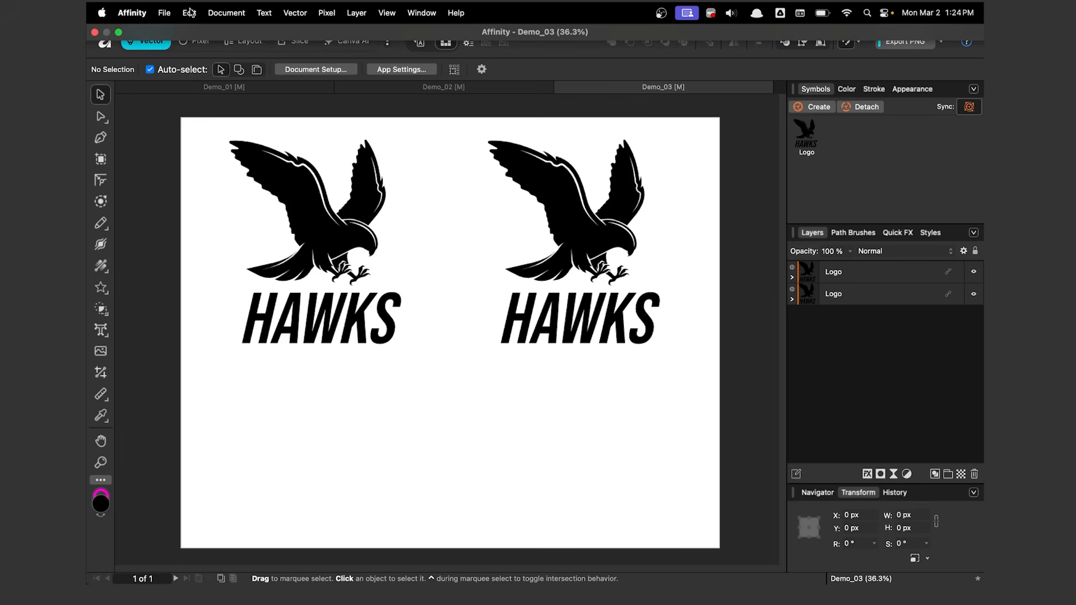
Create a new A3 landscape document, 420 × 297 mm at 300 DPI.
left_click(165, 12)
left_click(174, 32)
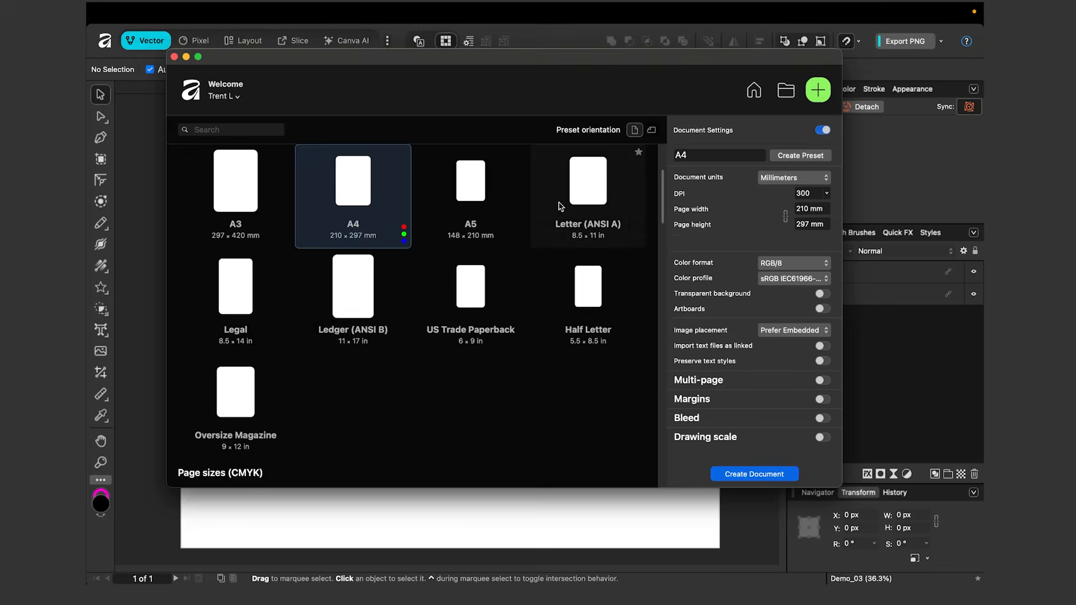
left_click(237, 193)
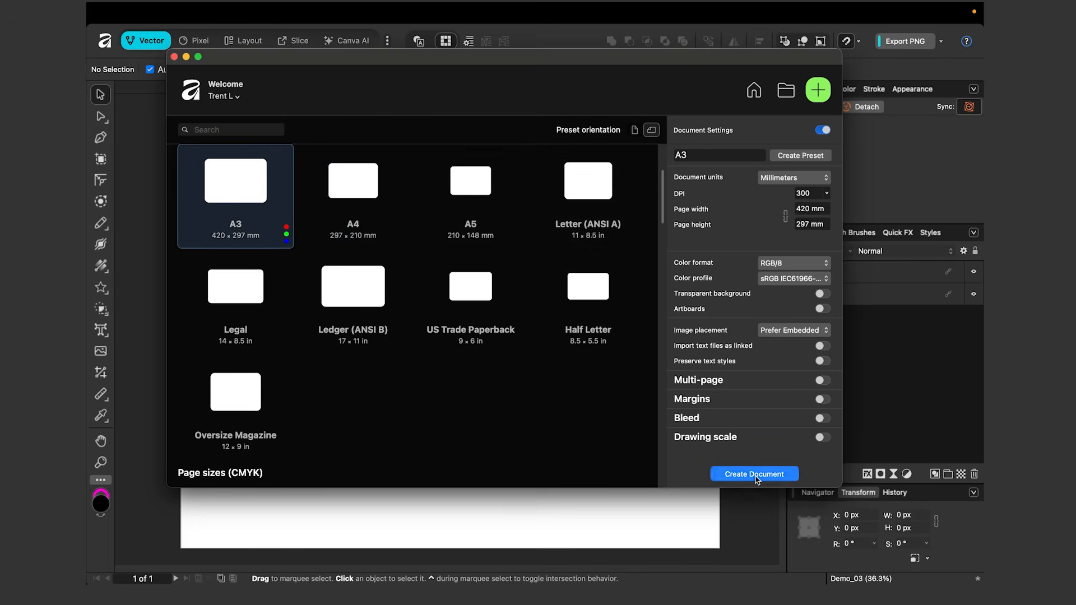
left_click(755, 474)
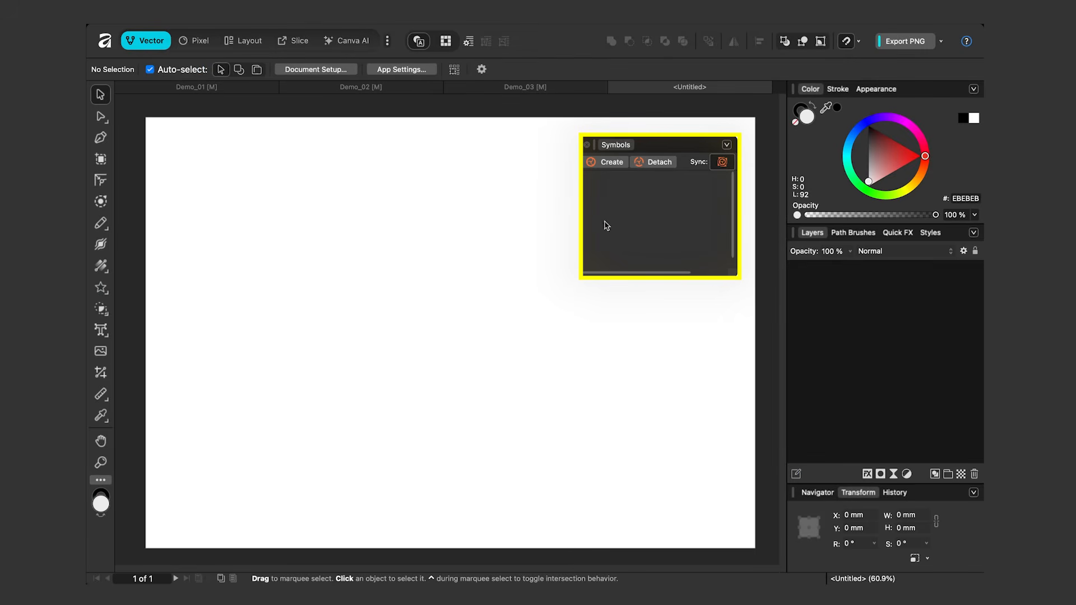
Examine which symbols are stored in each of the documents Demo_03, Demo_02 and Demo_01.
left_click(529, 89)
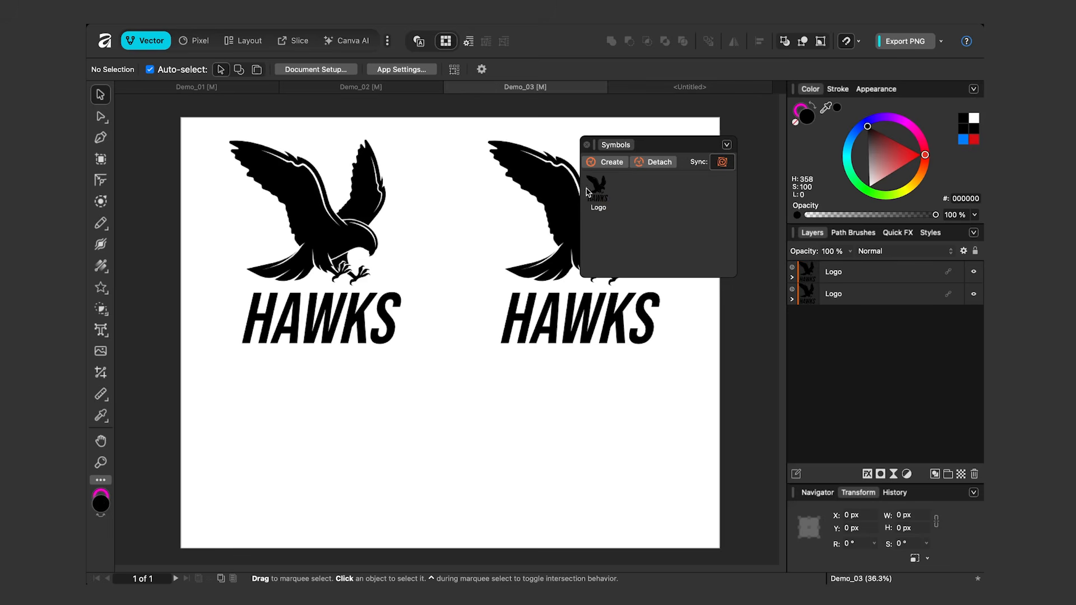
left_click(388, 89)
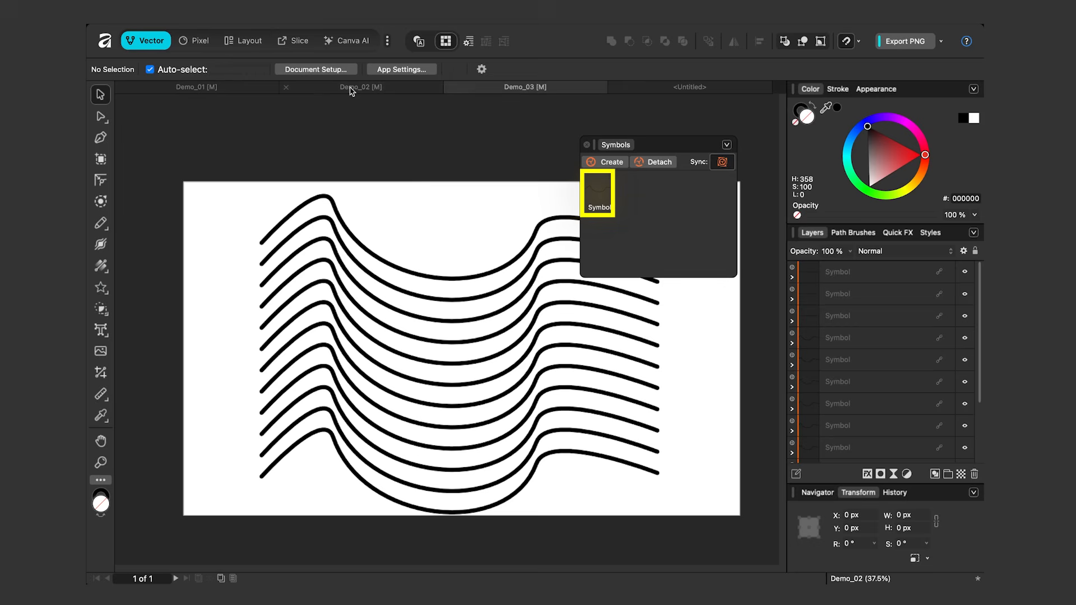
left_click(244, 89)
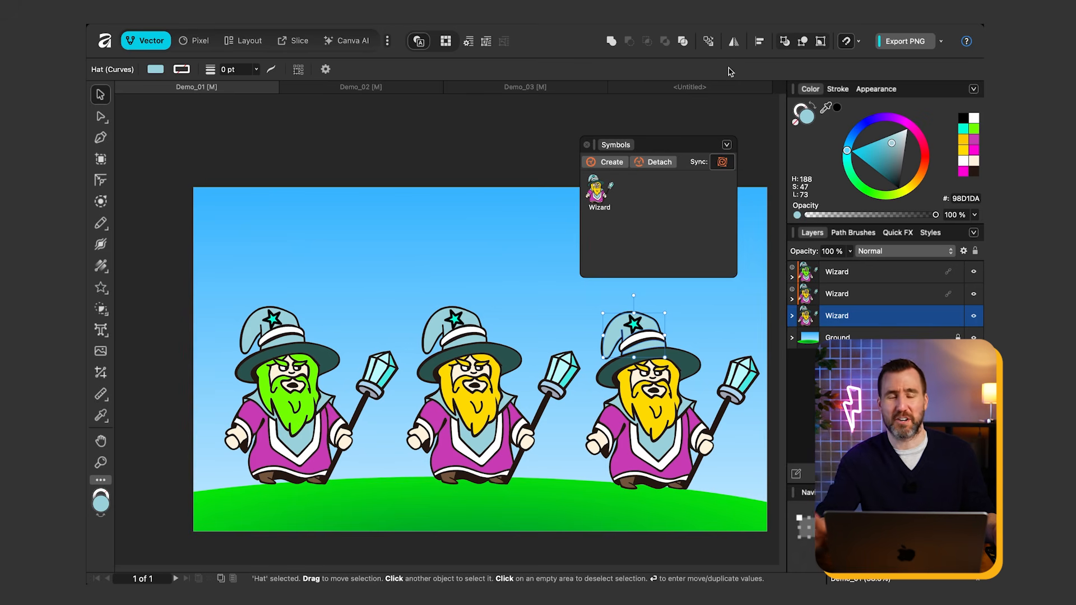
Copy the left Logo instance from Demo_03 into the untitled document and place a second Logo instance beside it.
left_click(557, 91)
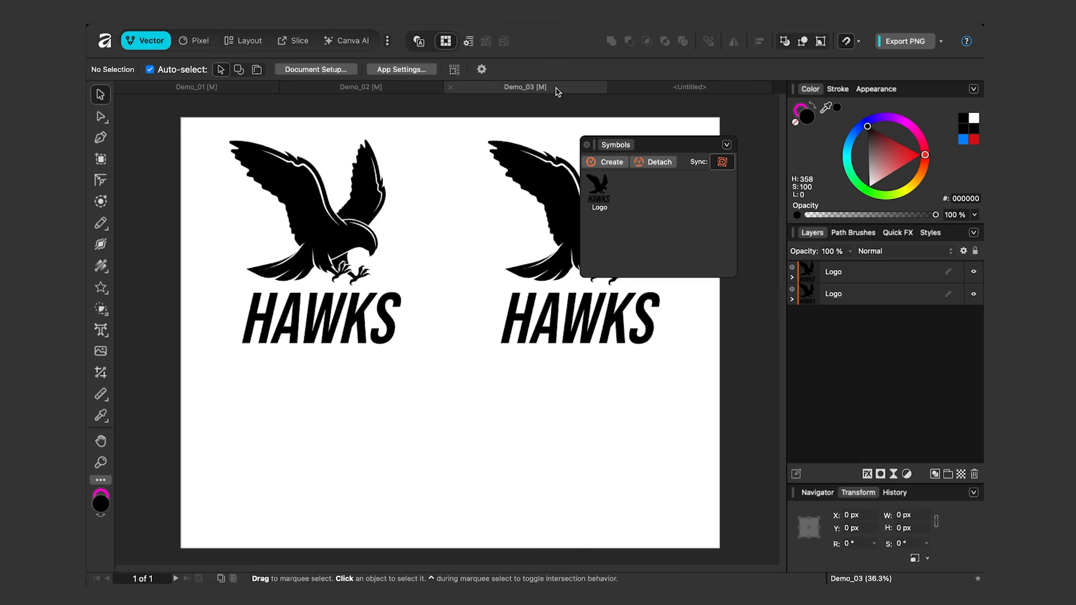
left_click(311, 232)
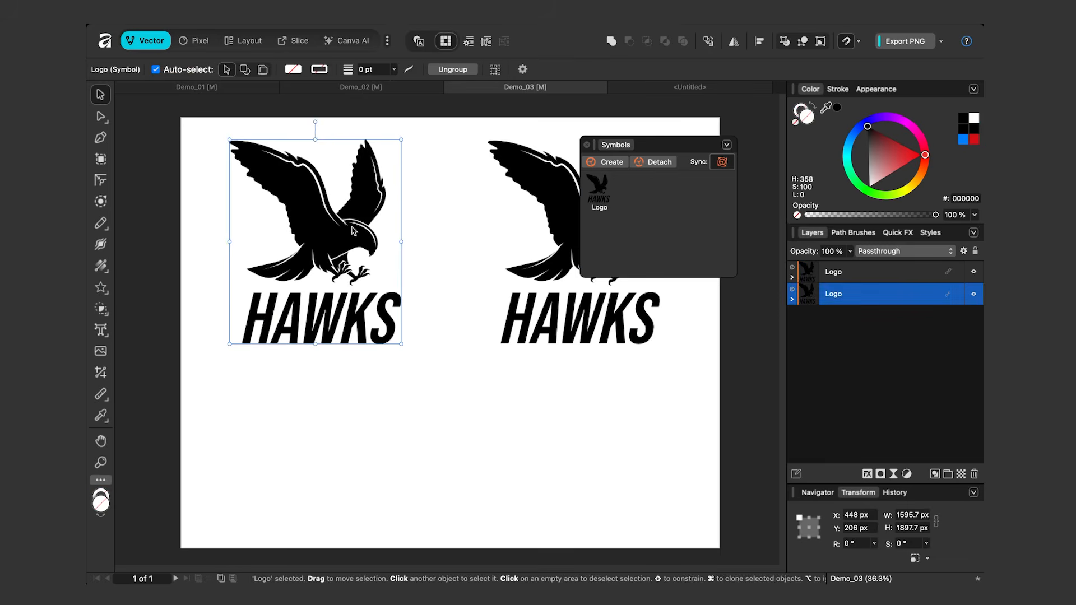
left_click(684, 91)
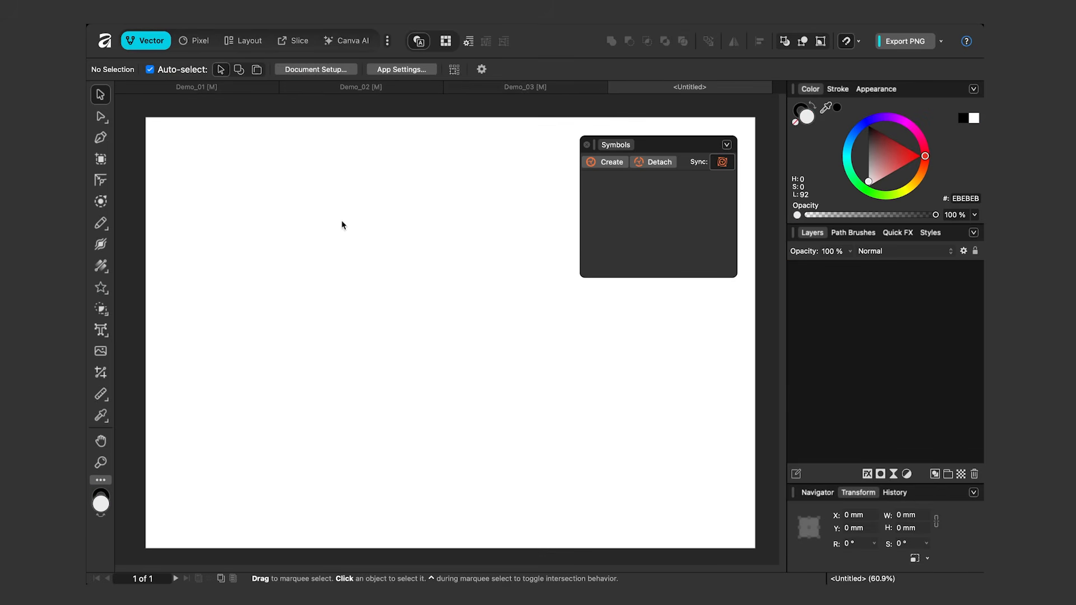
key("super+v")
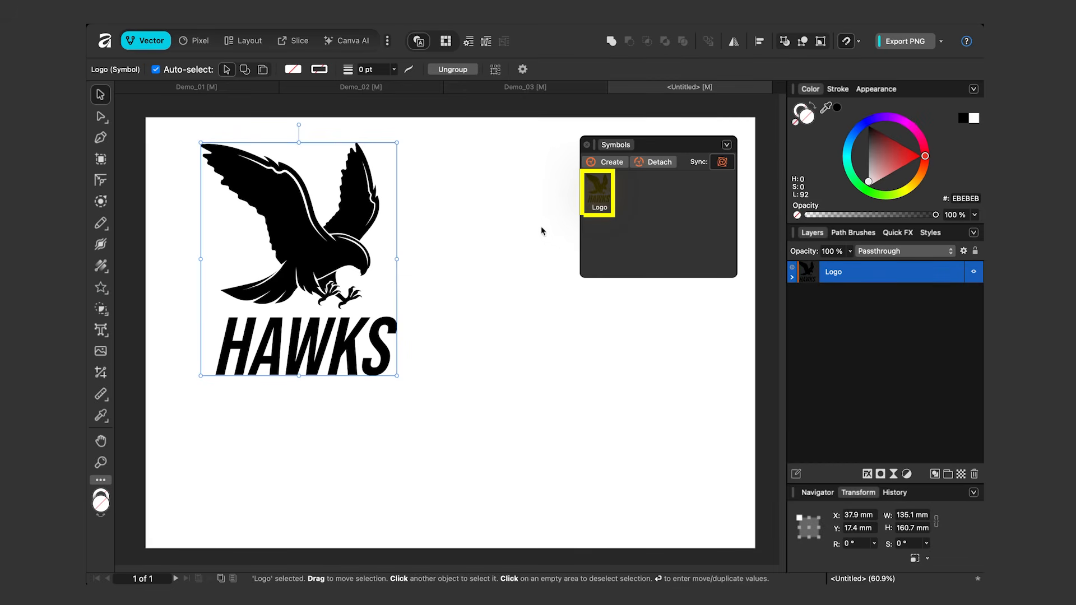
left_click_drag(596, 192, 543, 265)
In the right Logo instance, fill the Bird with red and the HAWKS text with blue (0012FF).
left_click(826, 315)
left_click(922, 157)
left_click(848, 295)
left_click_drag(881, 118, 866, 128)
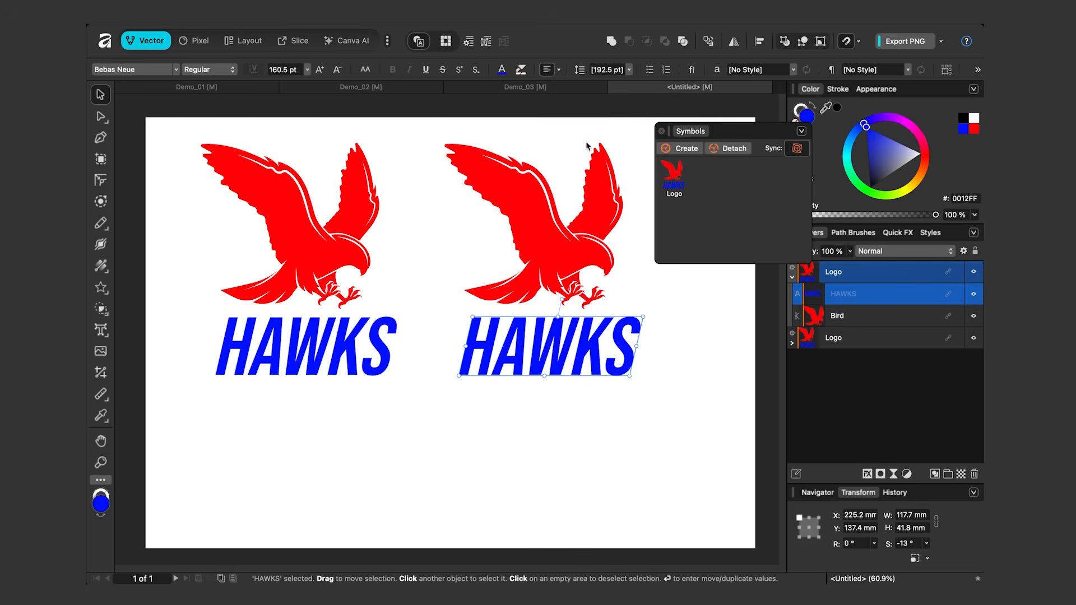
Compare the logos in Demo_03 with the recoloured logos in the untitled document.
left_click(537, 88)
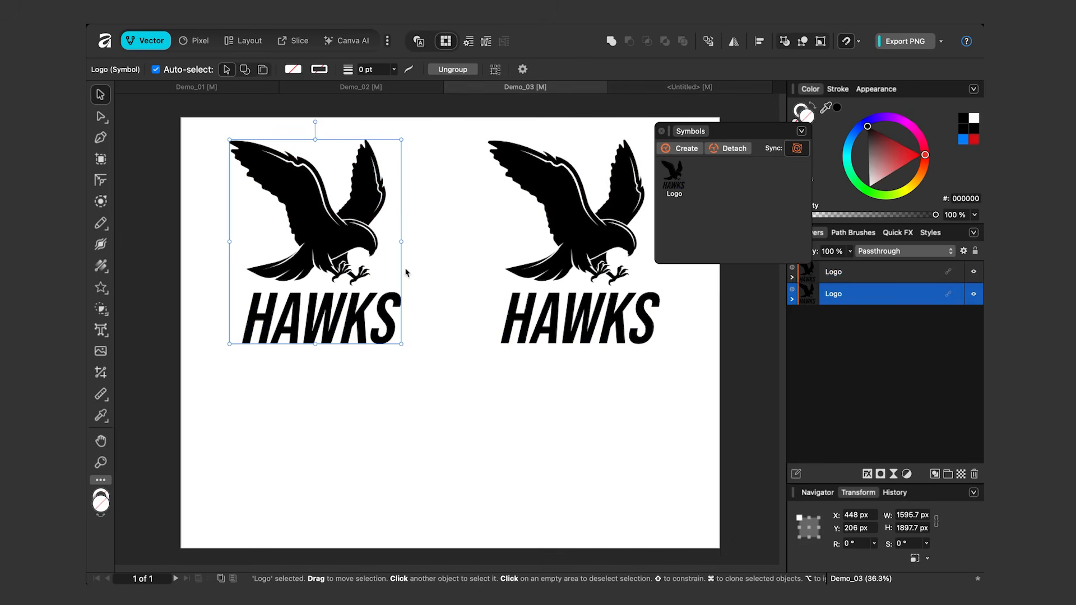
left_click(650, 91)
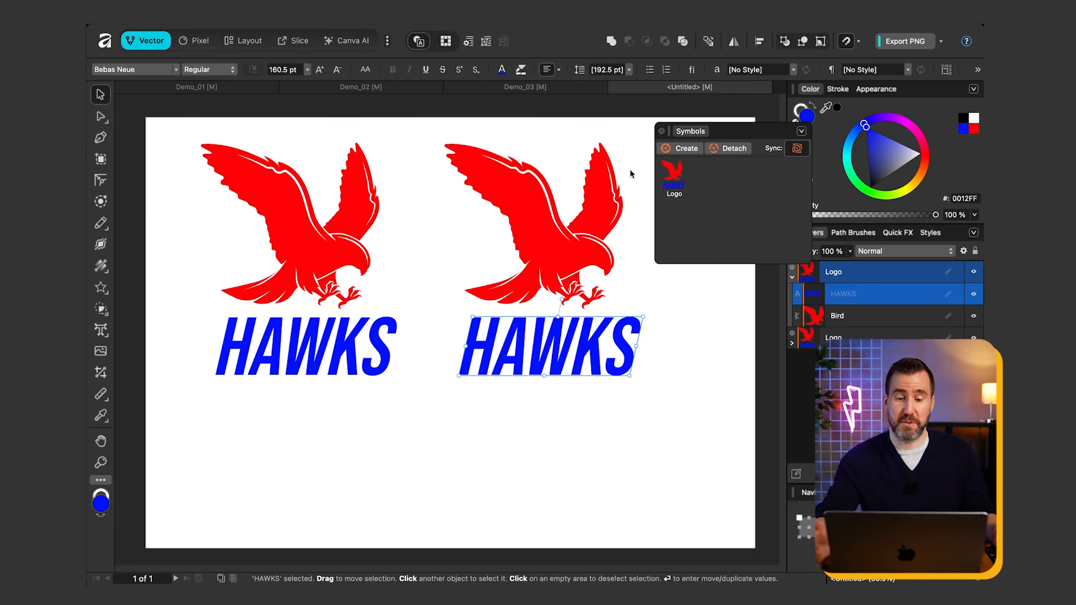